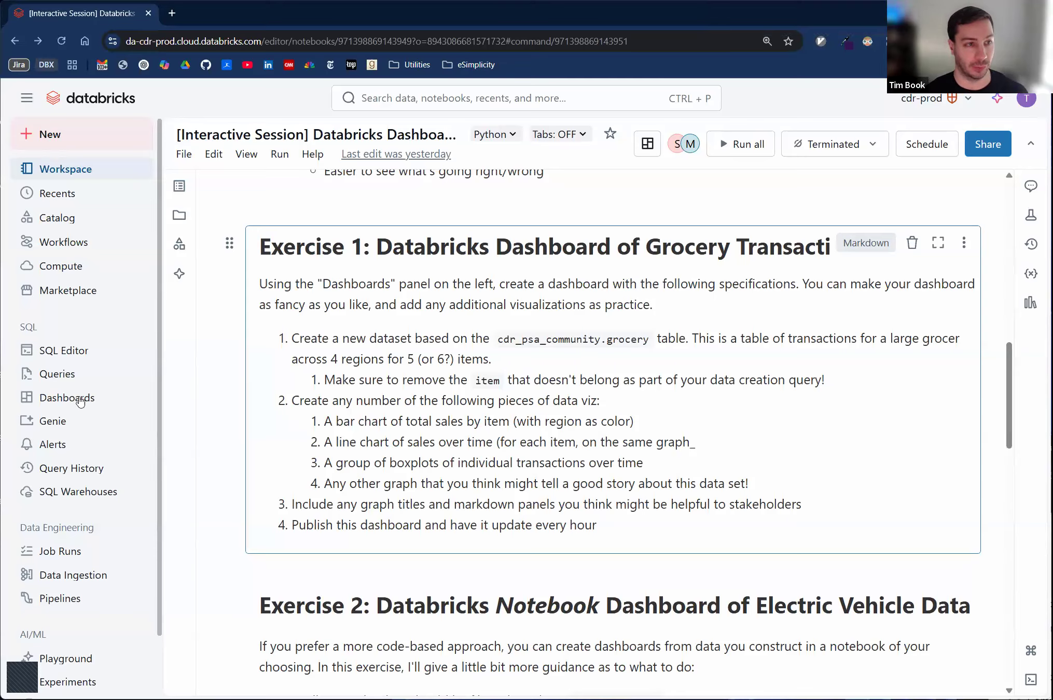
- Open the Dashboards page in a separate browser tab and create a new dashboard
{"action": "middle_click", "coordinate": [79, 400]}
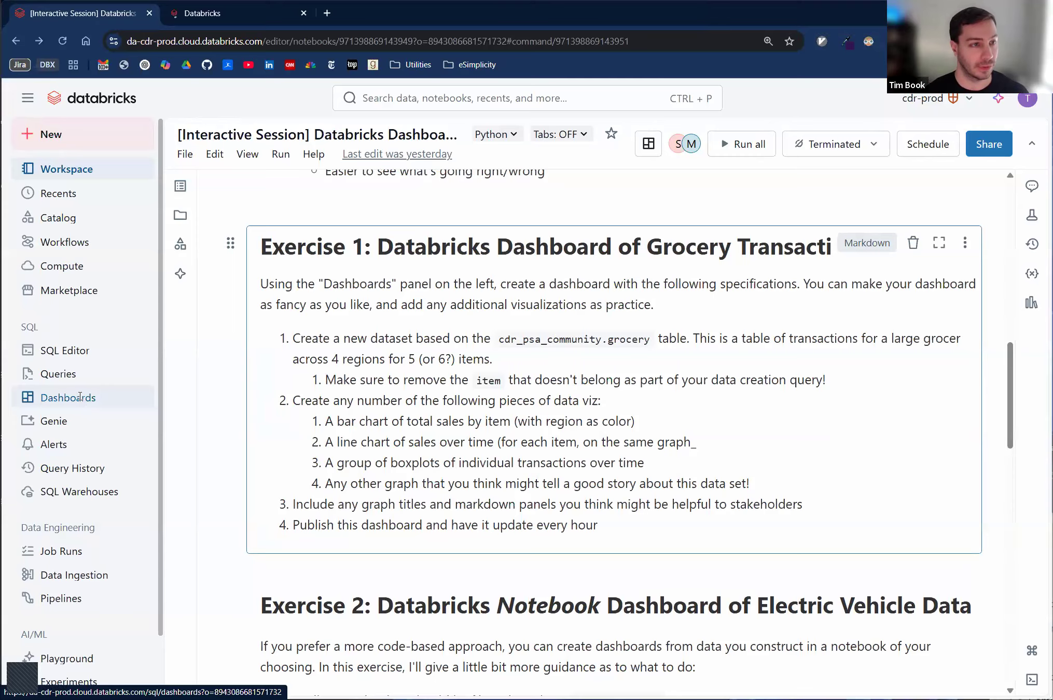
{"action": "left_click", "coordinate": [219, 18]}
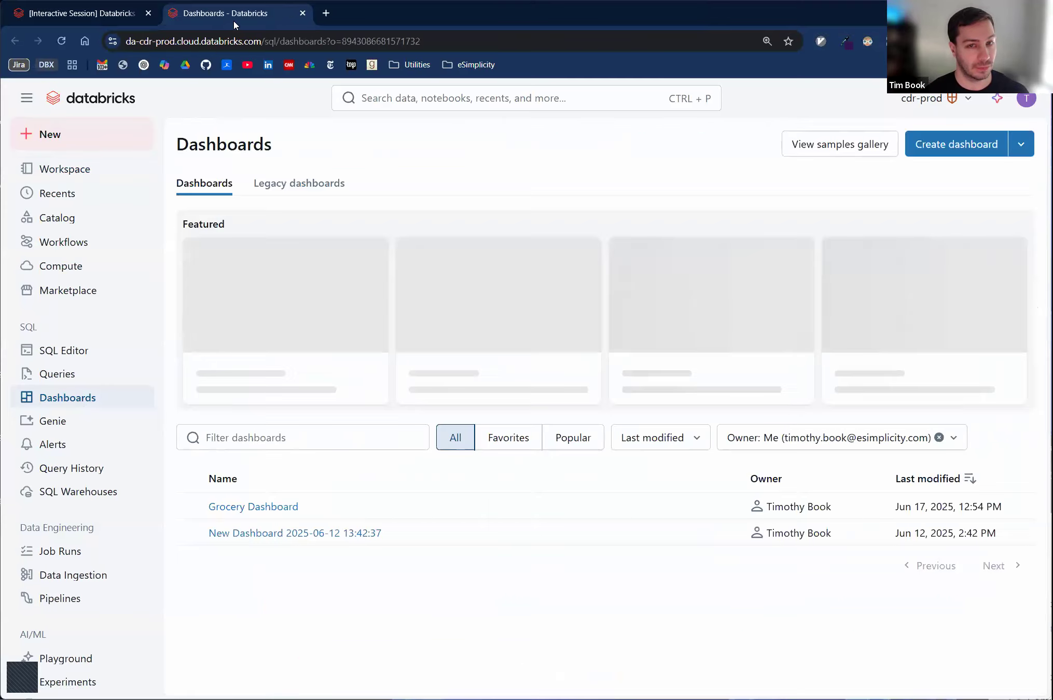
{"action": "left_click", "coordinate": [952, 150]}
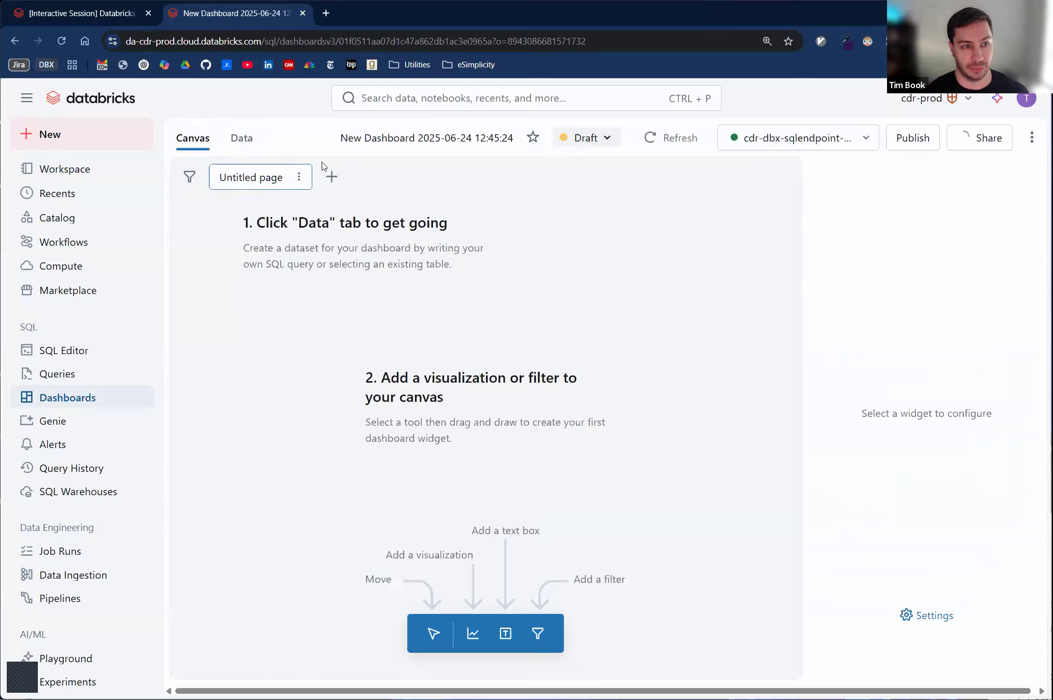
- Rename the new dashboard as Grocery Info
{"action": "left_click", "coordinate": [407, 138]}
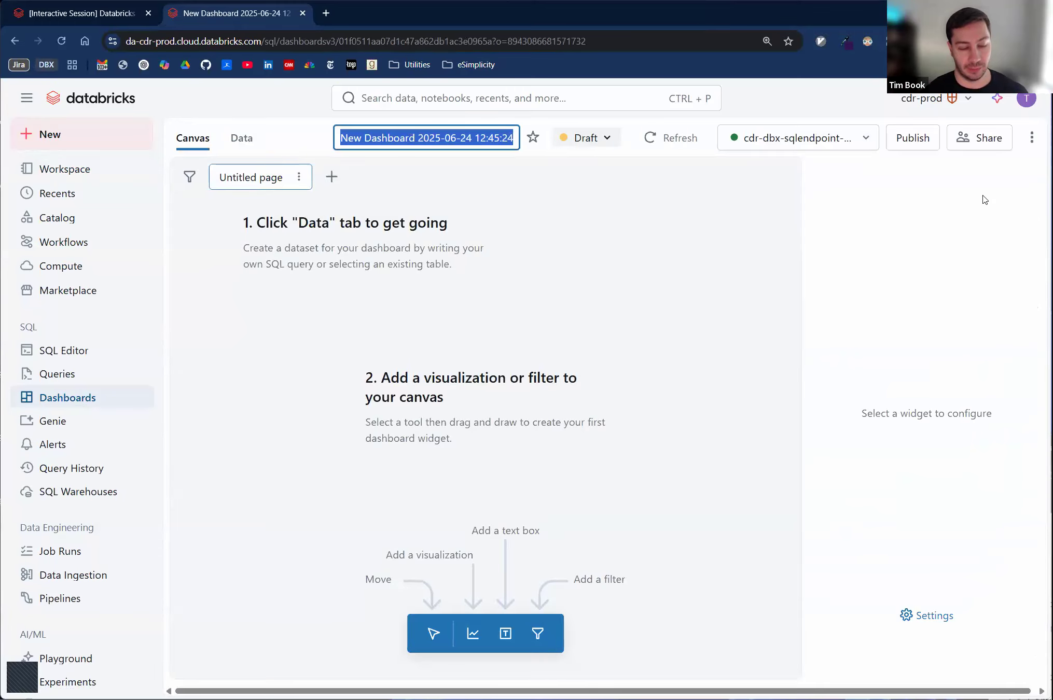
{"action": "type", "text": "Grocery"}
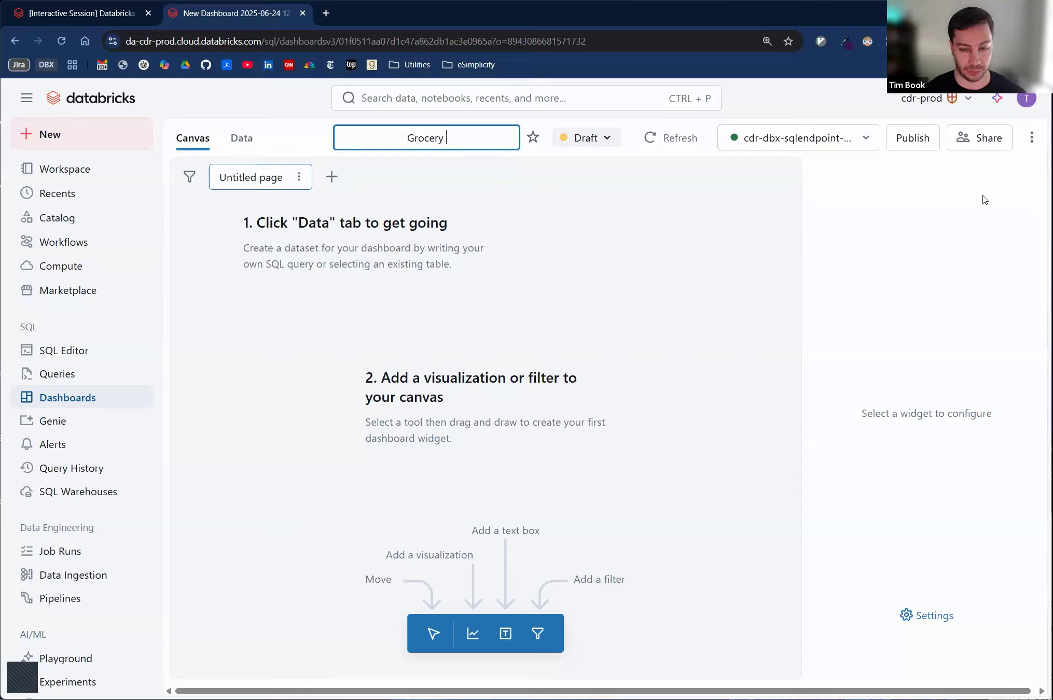
{"action": "type", "text": " Infograp"}
{"action": "key", "text": "BackSpace"}
{"action": "key", "text": "BackSpace"}
{"action": "key", "text": "BackSpace"}
{"action": "key", "text": "BackSpace"}
{"action": "key", "text": "Return"}
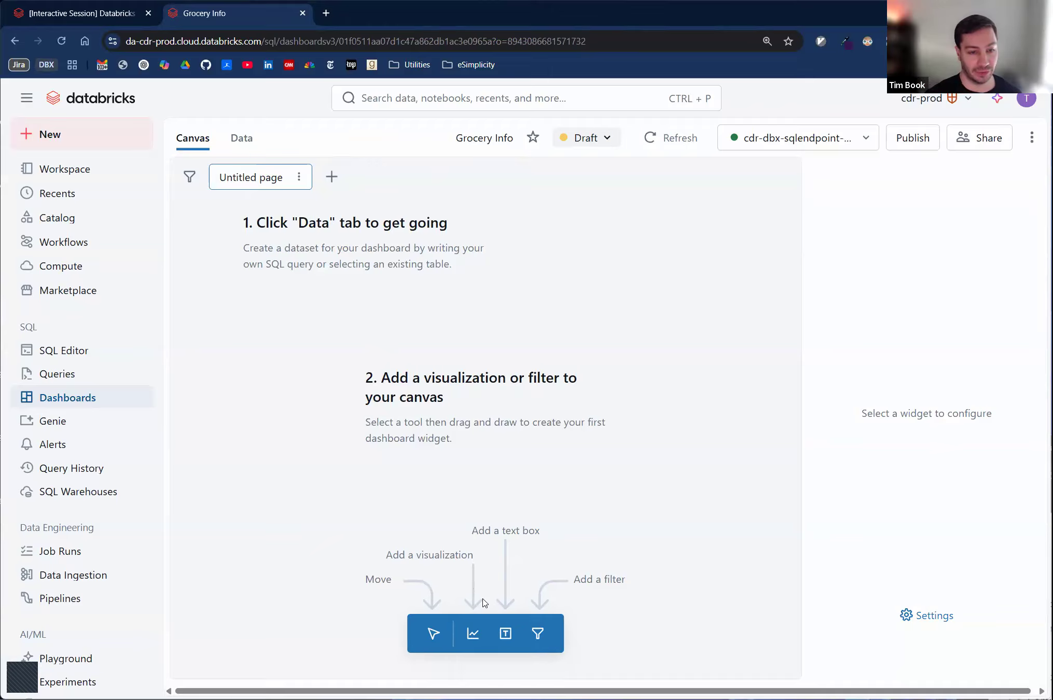
- Create a SQL dataset that selects all columns from cdr_psa_community.grocery and run the query
{"action": "left_click", "coordinate": [238, 139]}
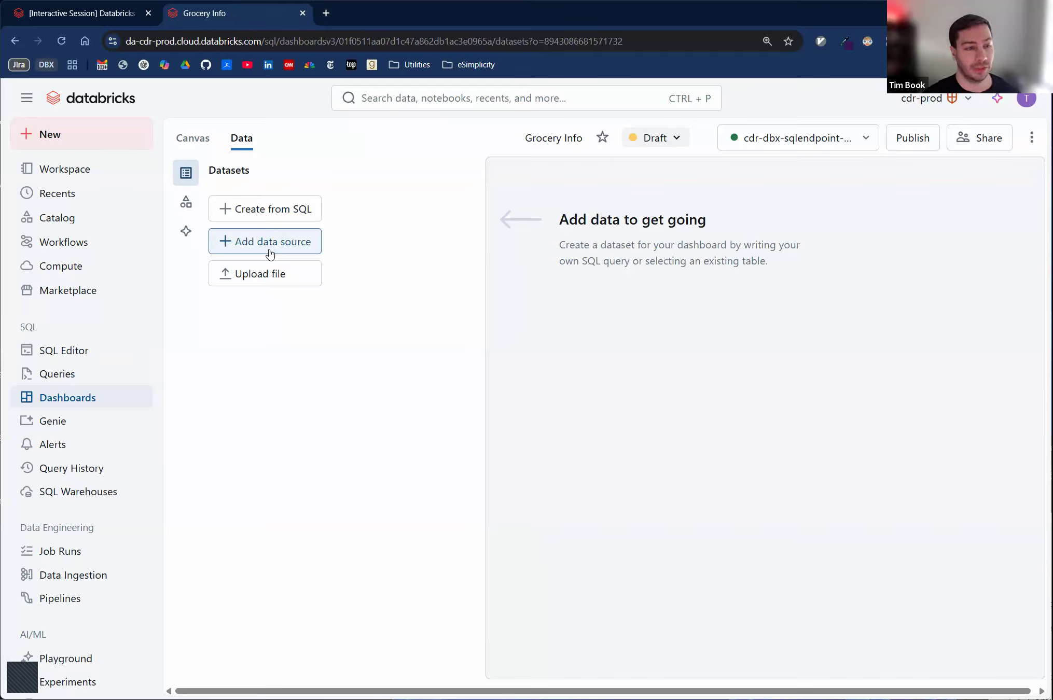
{"action": "left_click", "coordinate": [263, 219]}
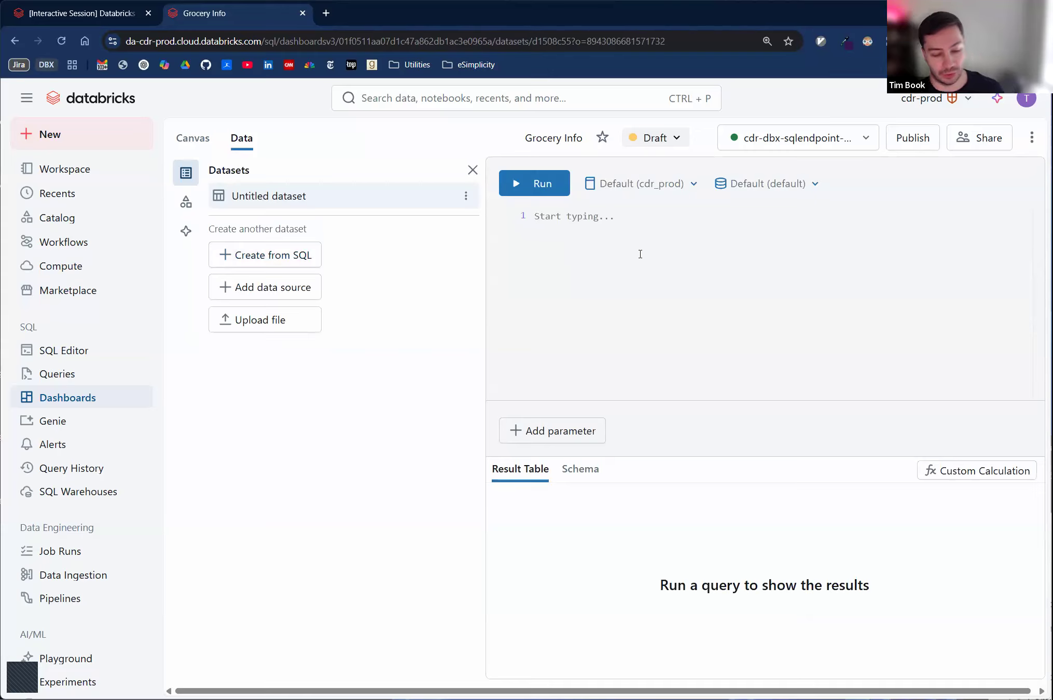
{"action": "type", "text": "SELEC"}
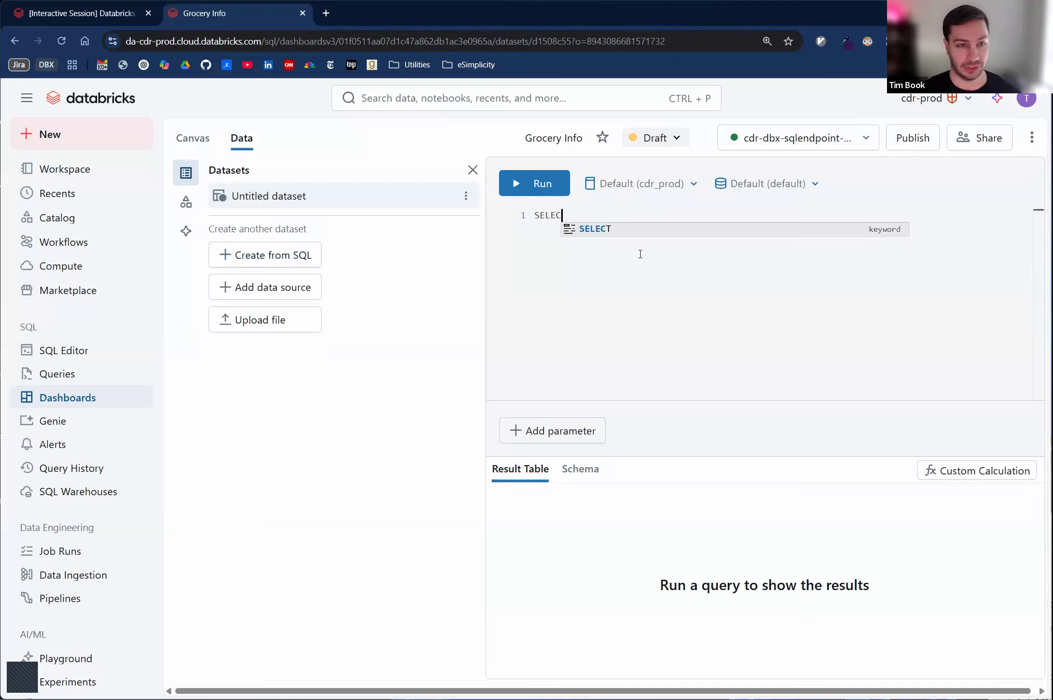
{"action": "type", "text": "T *"}
{"action": "key", "text": "Return"}
{"action": "type", "text": "FROM "}
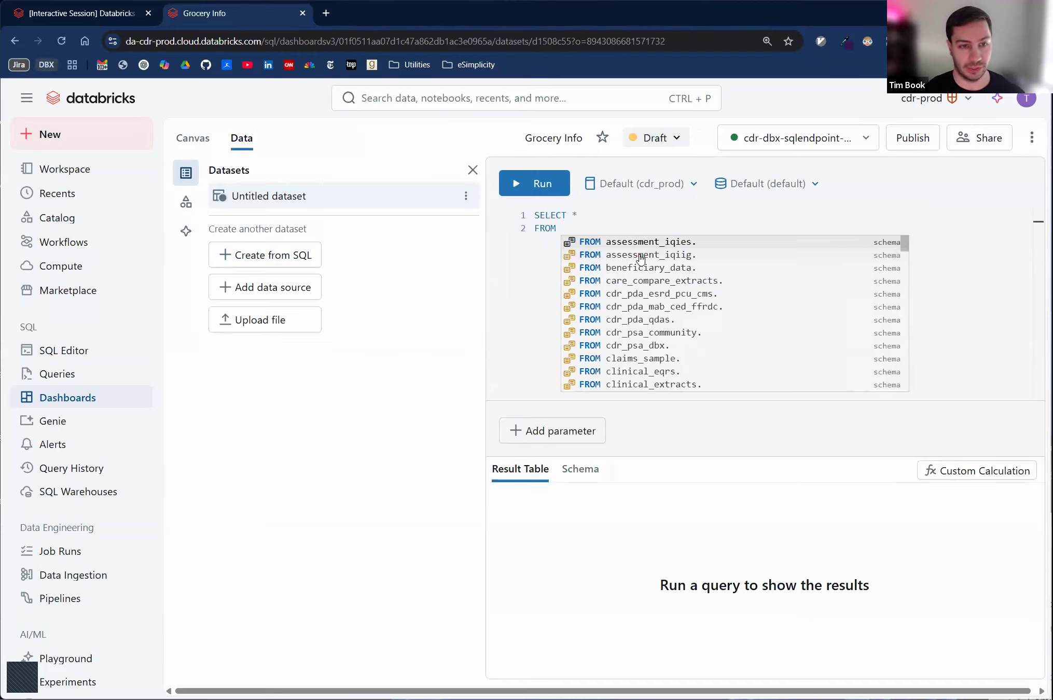
{"action": "type", "text": "cdr_psa_"}
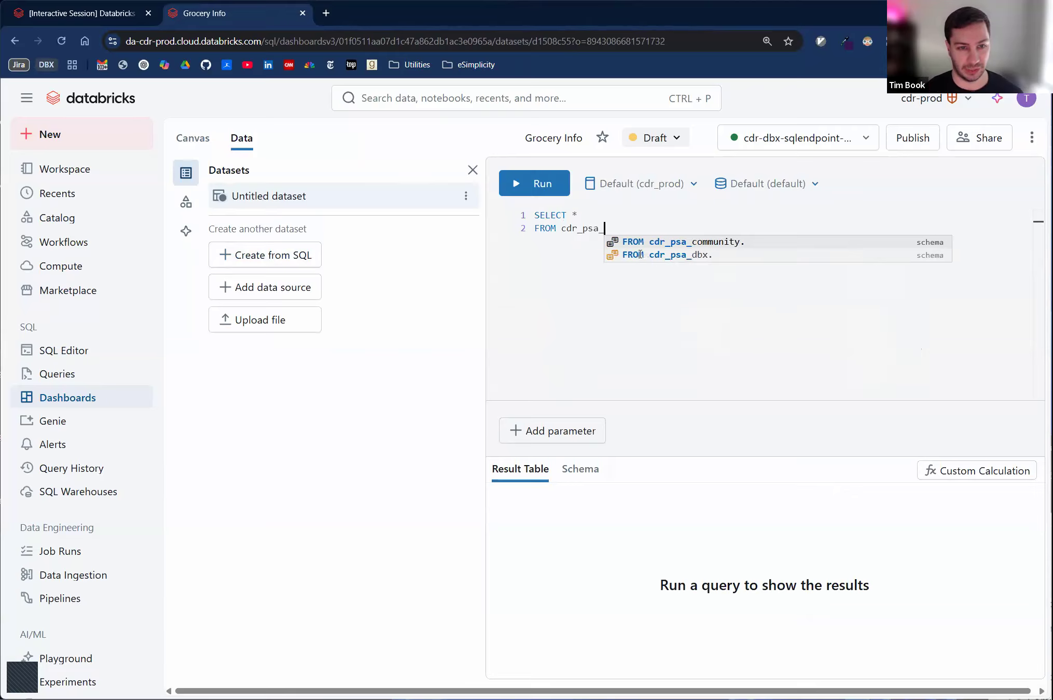
{"action": "type", "text": "comm"}
{"action": "key", "text": "Tab"}
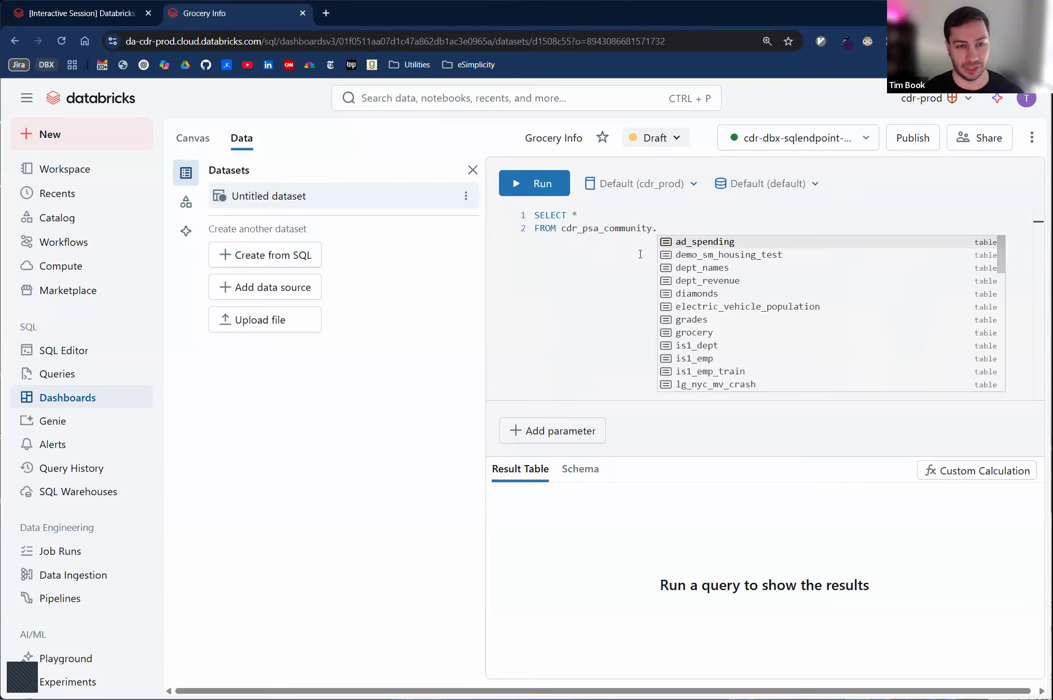
{"action": "type", "text": "gr"}
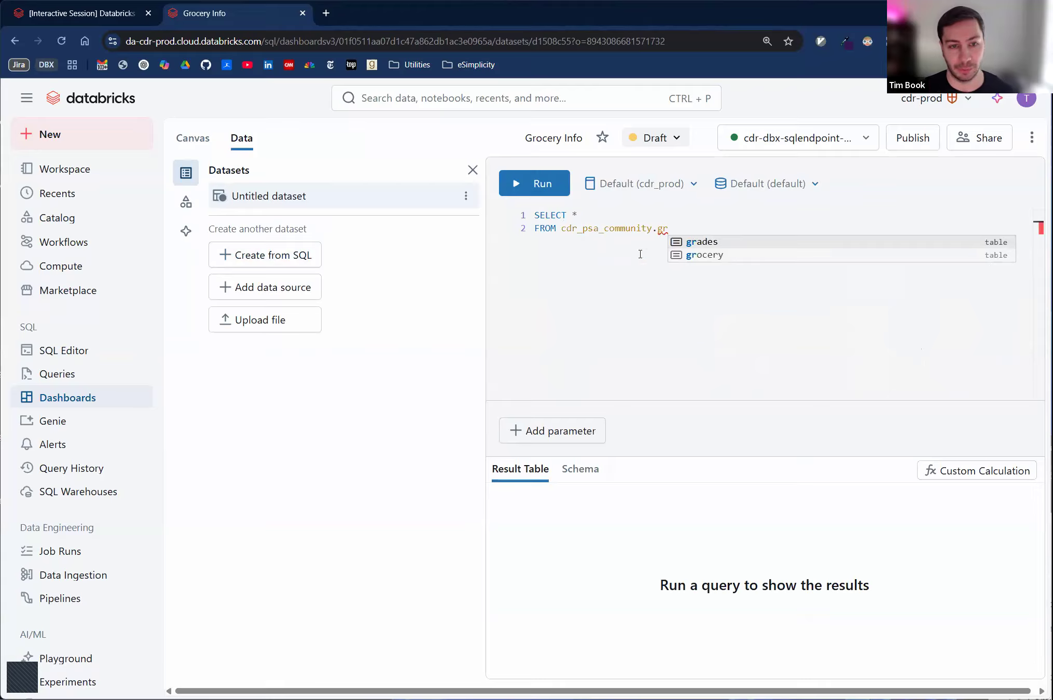
{"action": "key", "text": "Down"}
{"action": "key", "text": "Tab"}
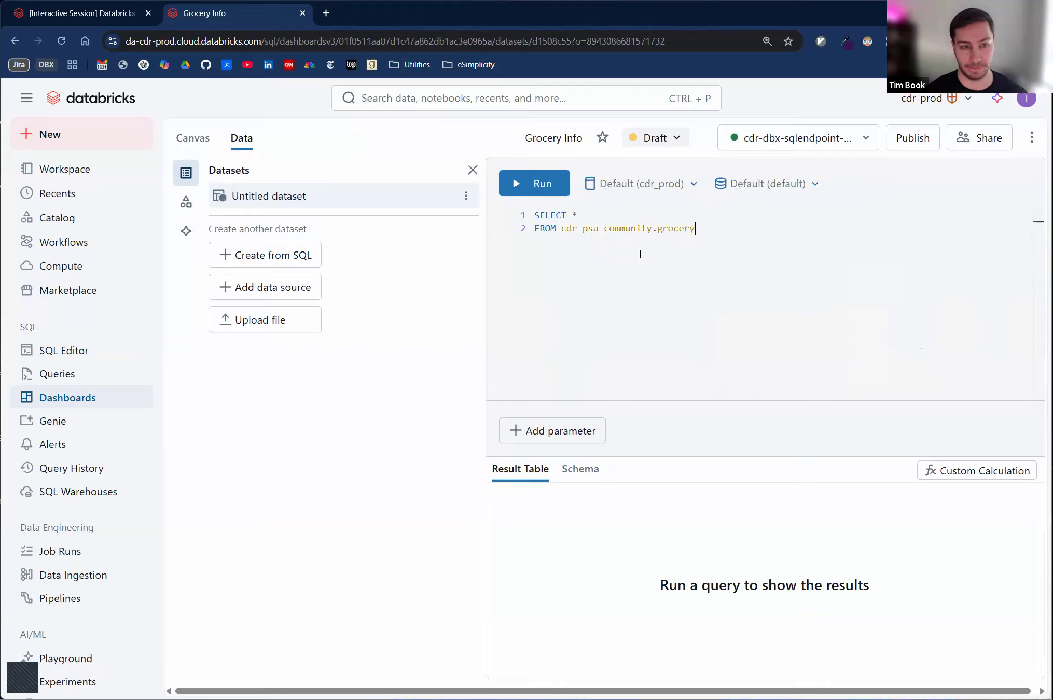
{"action": "key", "text": "ctrl+Return"}
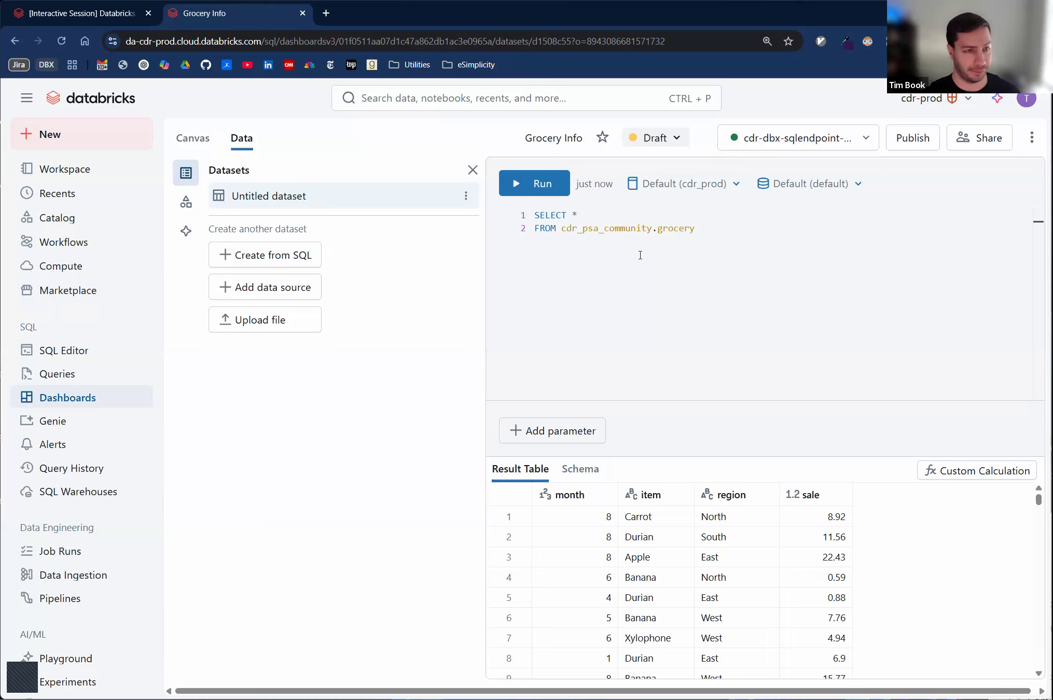
- Check the Exercise 1 instructions and examine the item column of the query results for an item that doesn't belong
{"action": "key", "text": "ctrl+Tab"}
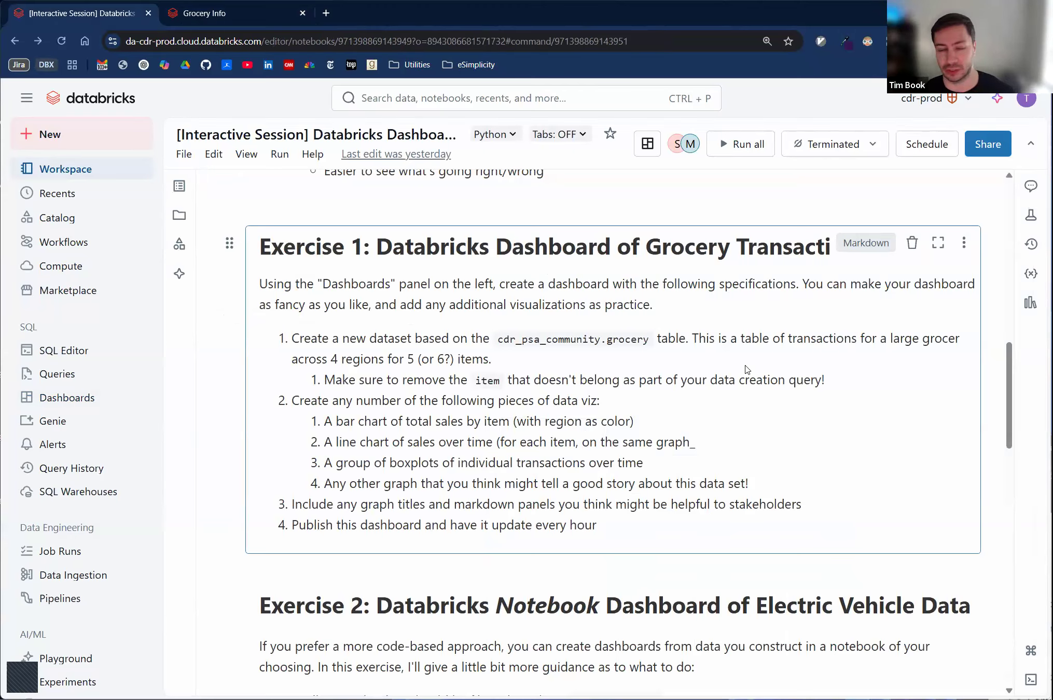
{"action": "key", "text": "ctrl+Tab"}
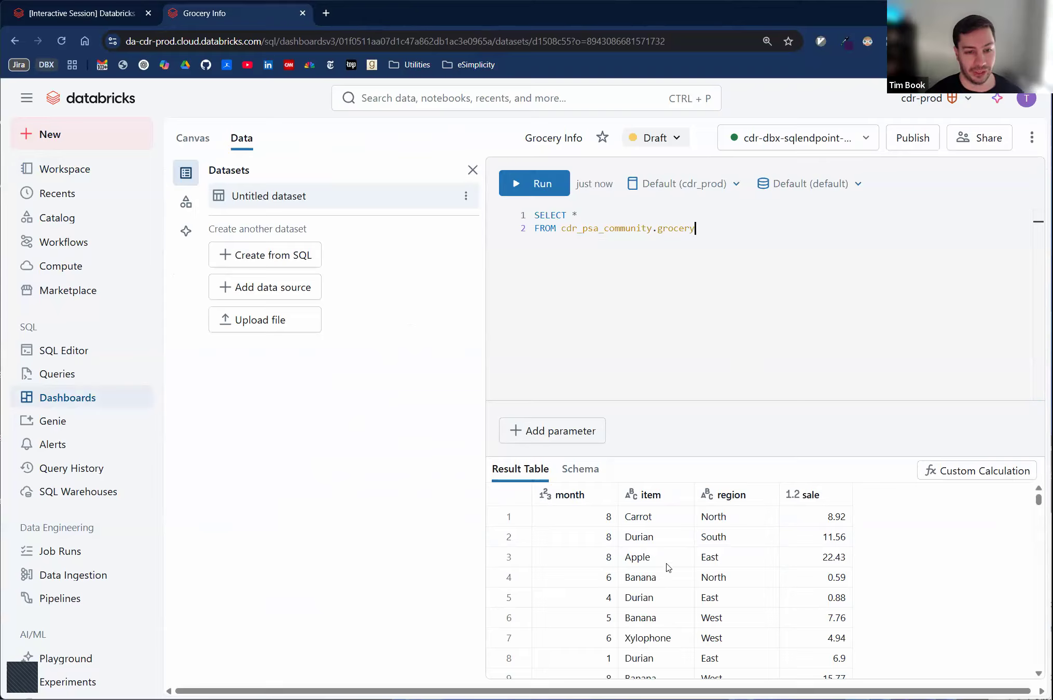
{"action": "scroll", "coordinate": [676, 623], "scroll_direction": "down", "scroll_amount": 7}
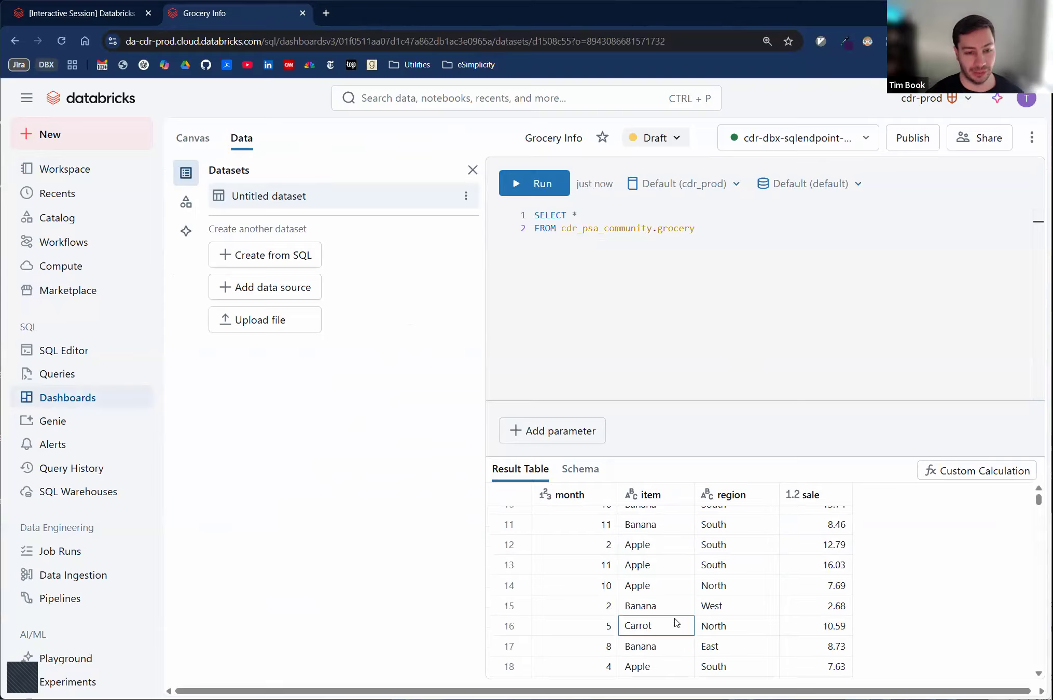
{"action": "scroll", "coordinate": [676, 622], "scroll_direction": "up", "scroll_amount": 7}
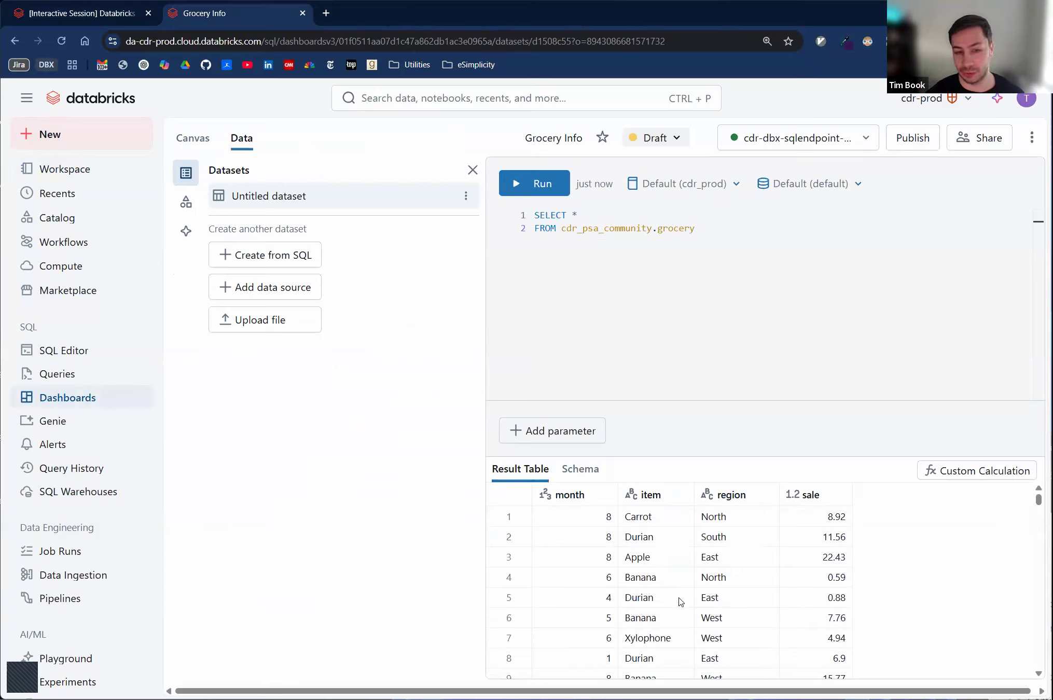
{"action": "left_click", "coordinate": [675, 640]}
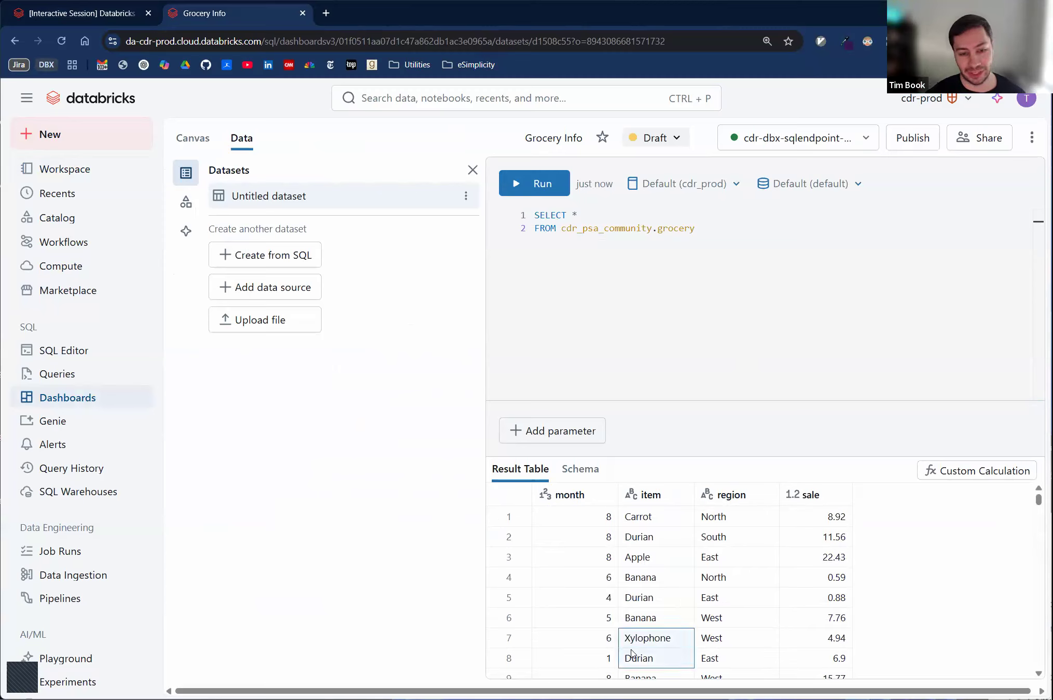
- Add the condition WHERE item != 'Xylophone' to the dataset query and rerun it
{"action": "left_click", "coordinate": [734, 294]}
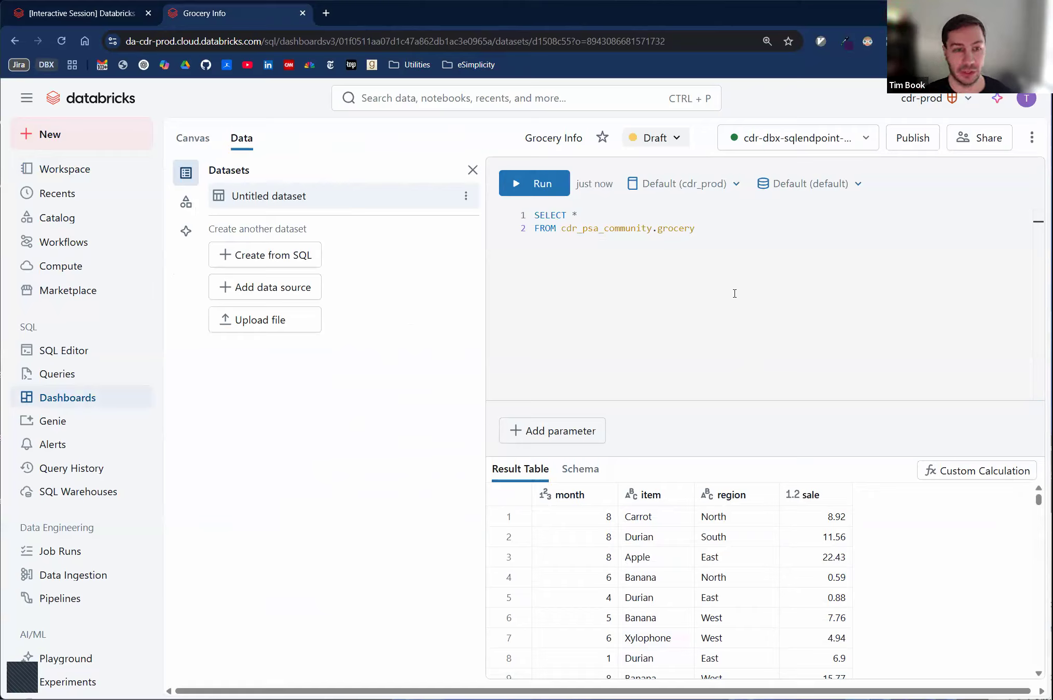
{"action": "key", "text": "Return"}
{"action": "type", "text": "WHERE item != 'Xylophone'"}
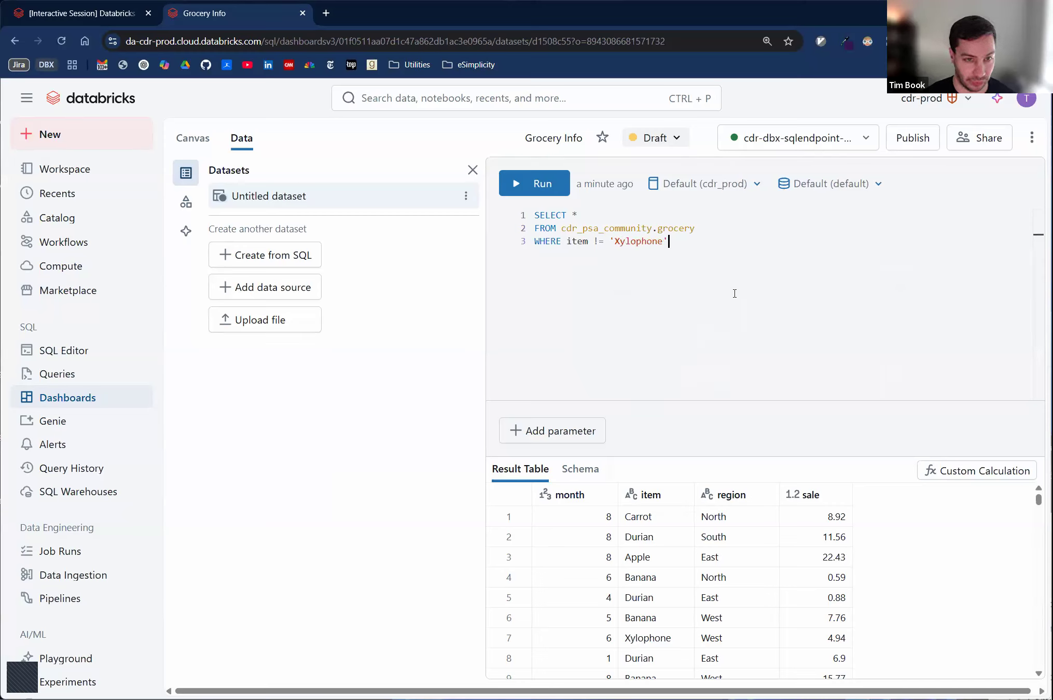
{"action": "key", "text": "ctrl+Return"}
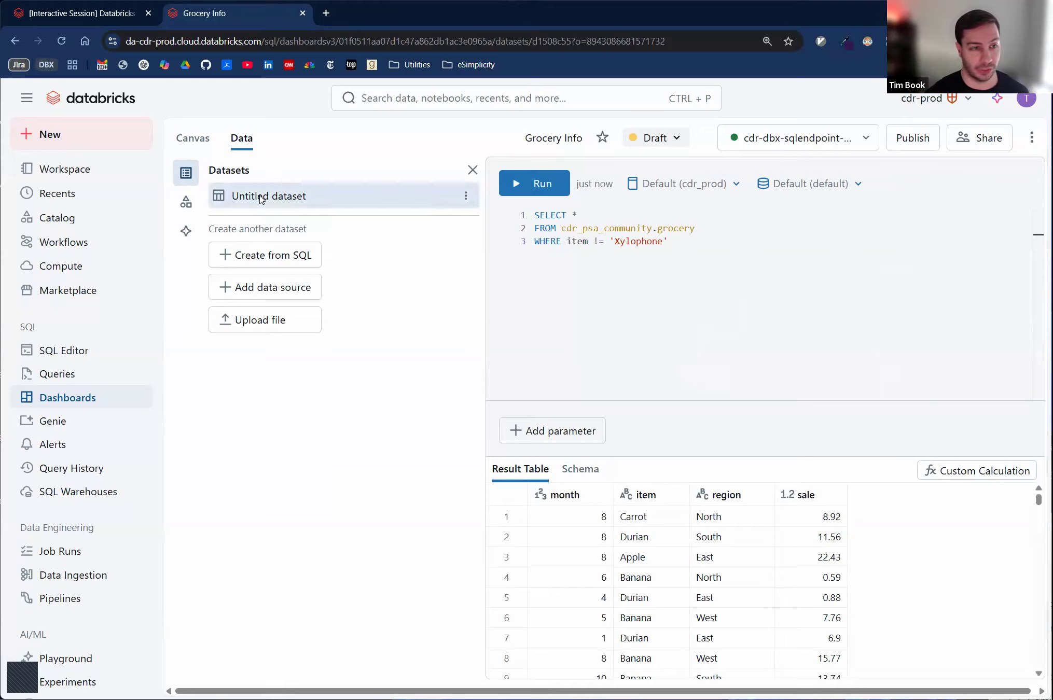
- Rename the untitled dataset as grocery
{"action": "left_click", "coordinate": [466, 196]}
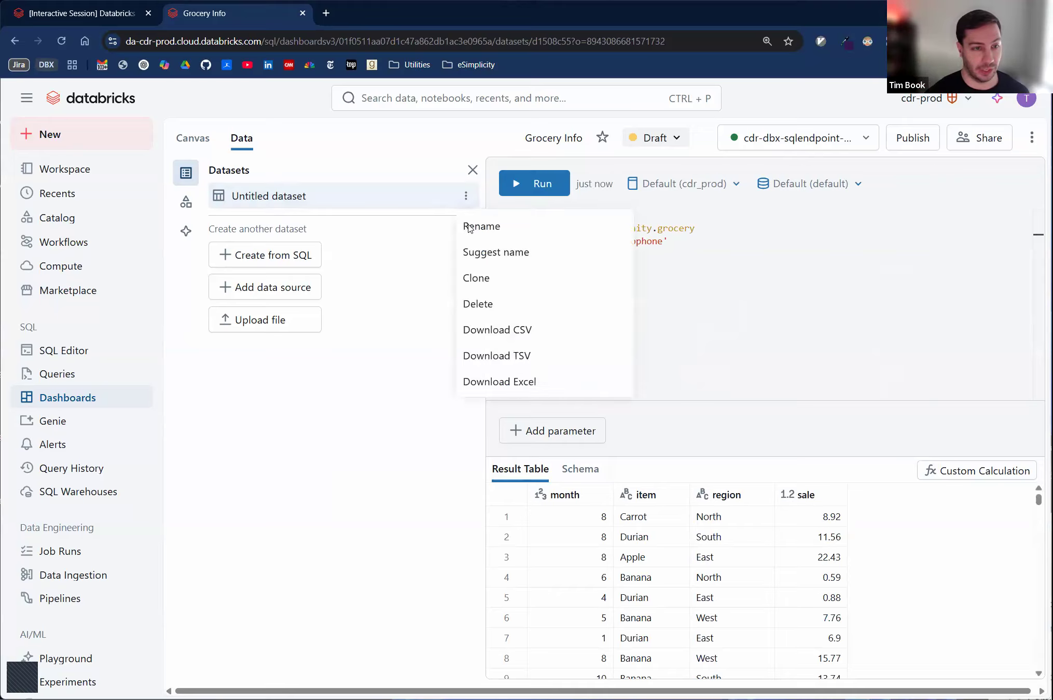
{"action": "left_click", "coordinate": [509, 234]}
{"action": "type", "text": "grocery"}
{"action": "key", "text": "Return"}
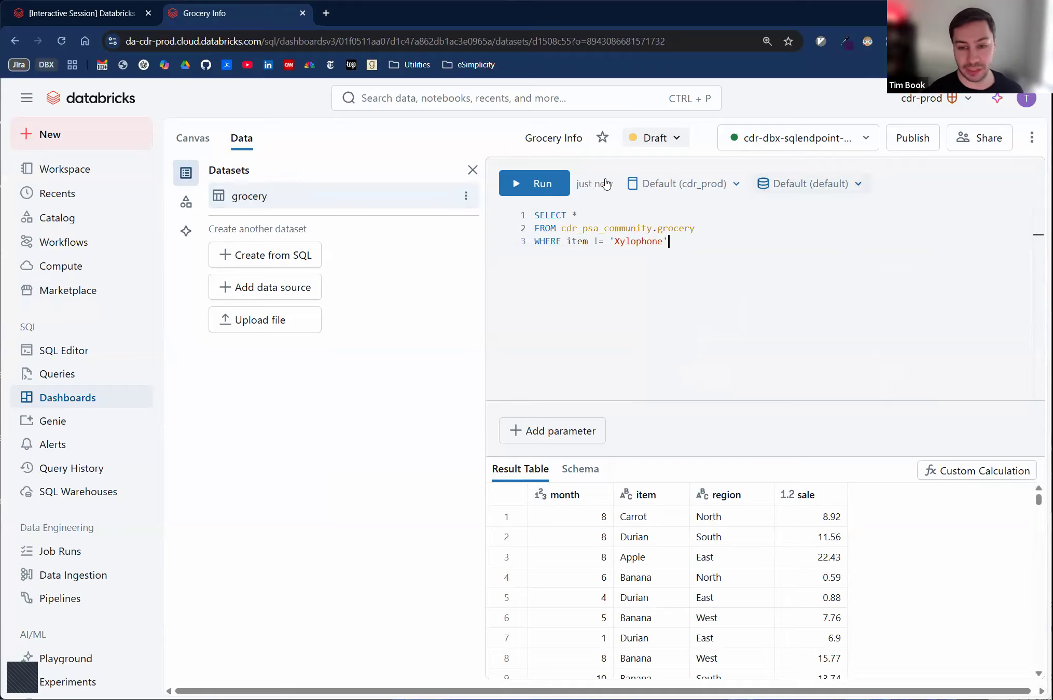
- Add a visualization widget near the upper middle of the dashboard canvas
{"action": "left_click", "coordinate": [197, 140]}
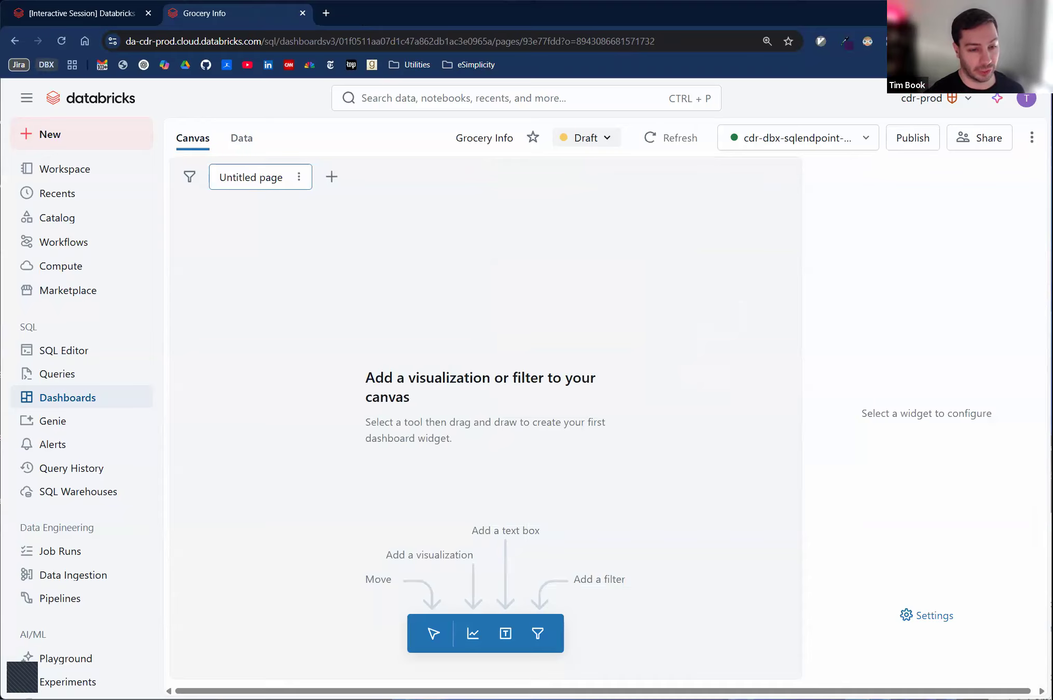
{"action": "left_click", "coordinate": [473, 635]}
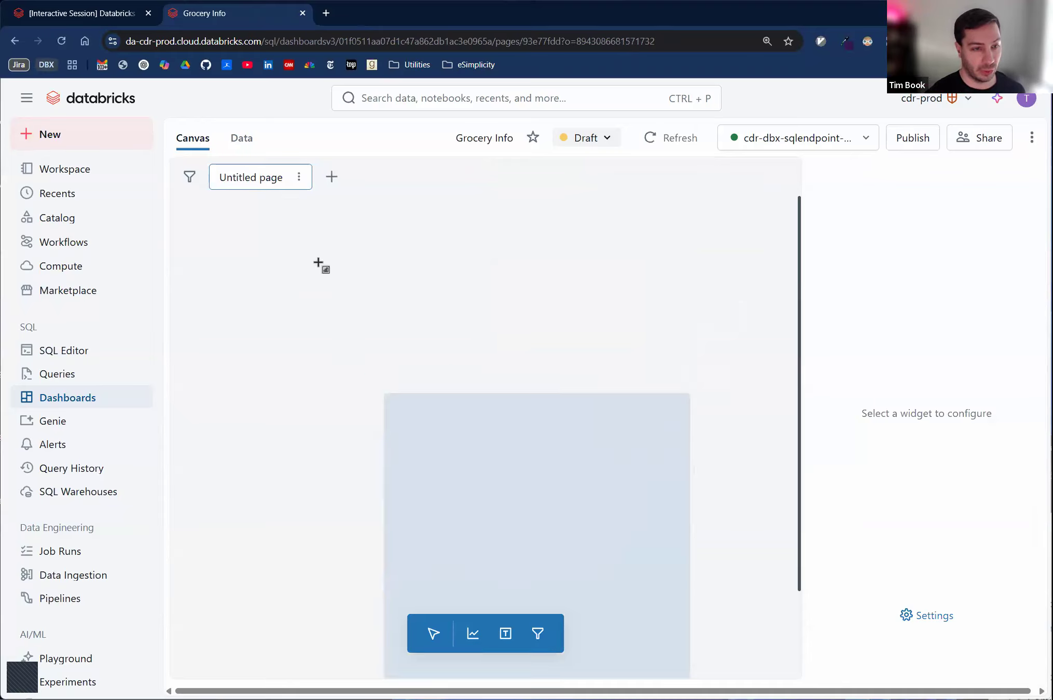
{"action": "left_click", "coordinate": [363, 287]}
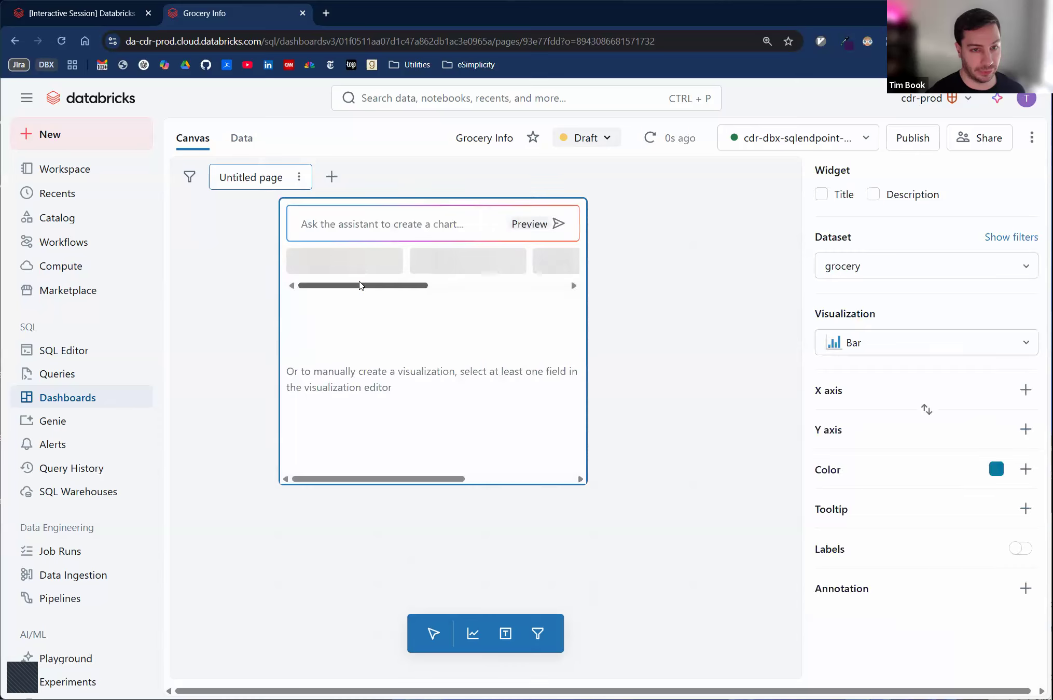
- View the widget's assistant prompt and review the chart requirements in the Exercise 1 notebook
{"action": "left_click", "coordinate": [331, 230]}
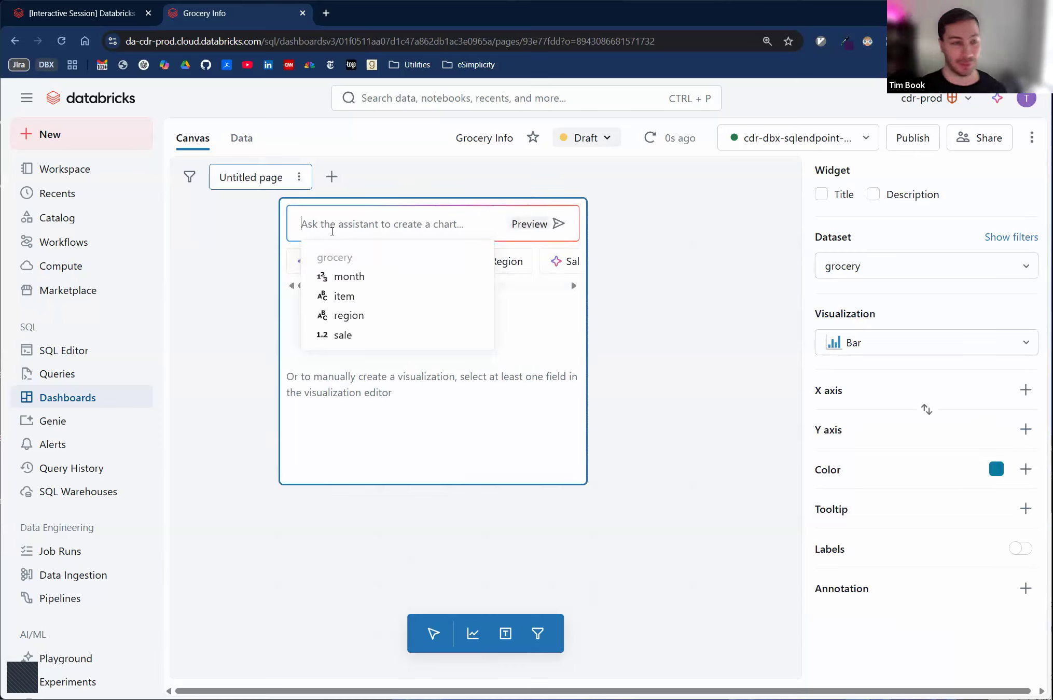
{"action": "left_click", "coordinate": [97, 22]}
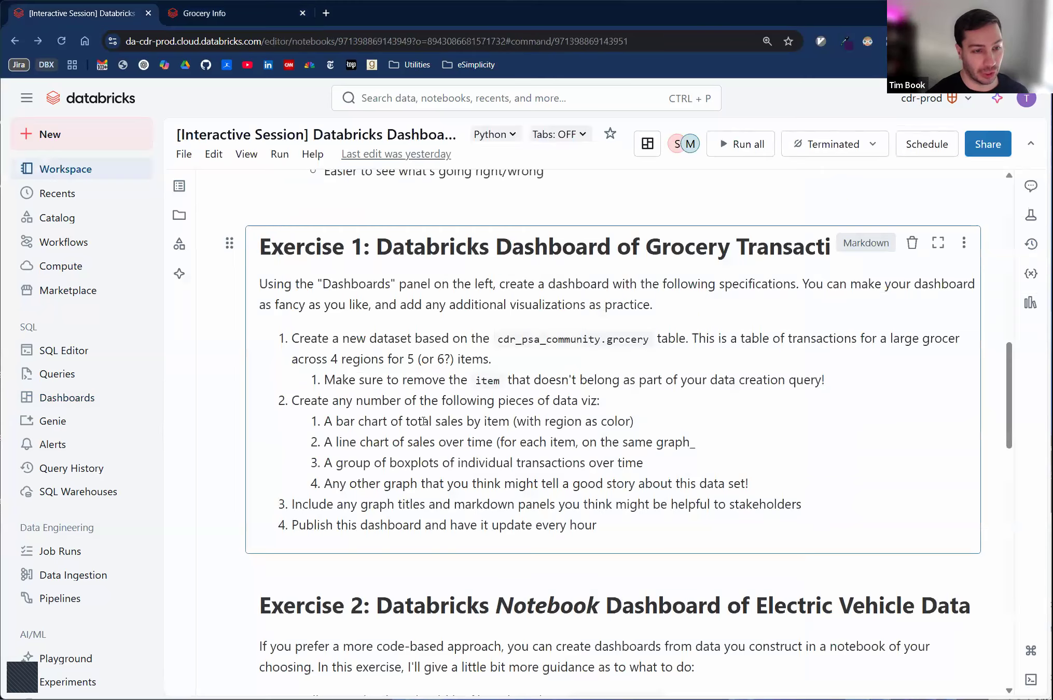
{"action": "left_click", "coordinate": [217, 13]}
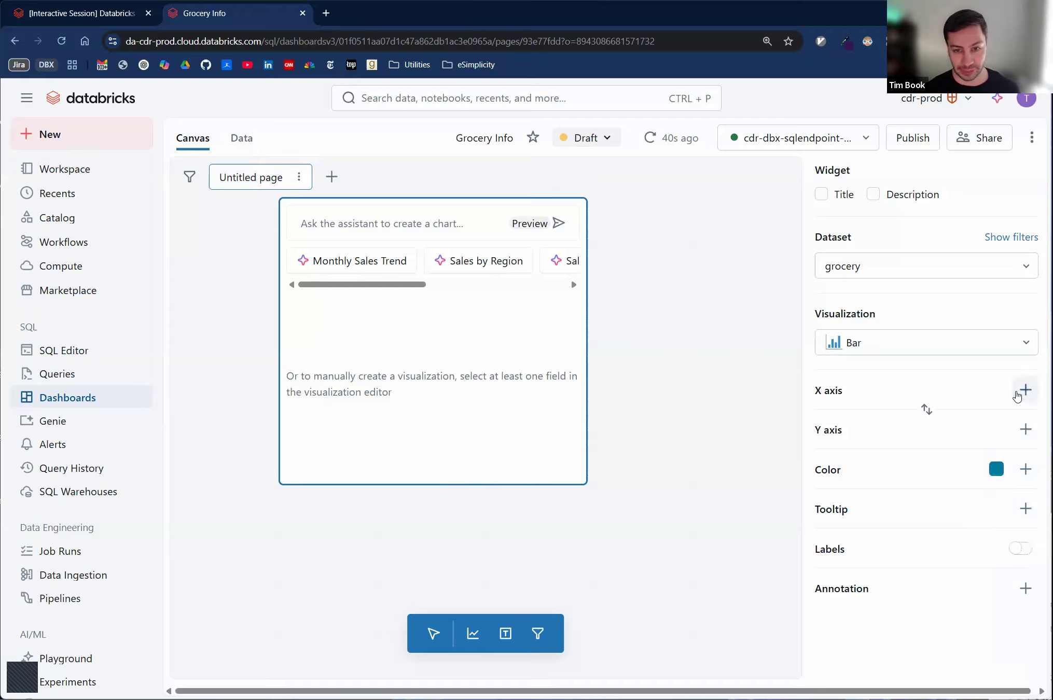
- Plot item on the bar chart's X axis and the sum of sale on its Y axis, and open the sale field's settings
{"action": "left_click", "coordinate": [1024, 390]}
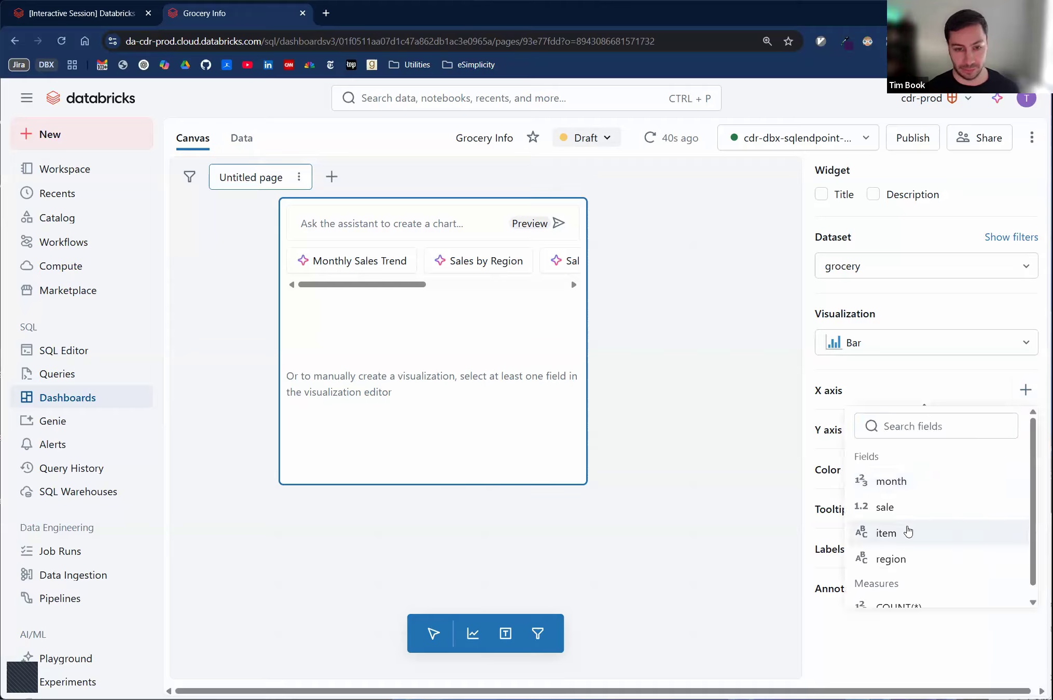
{"action": "left_click", "coordinate": [905, 534]}
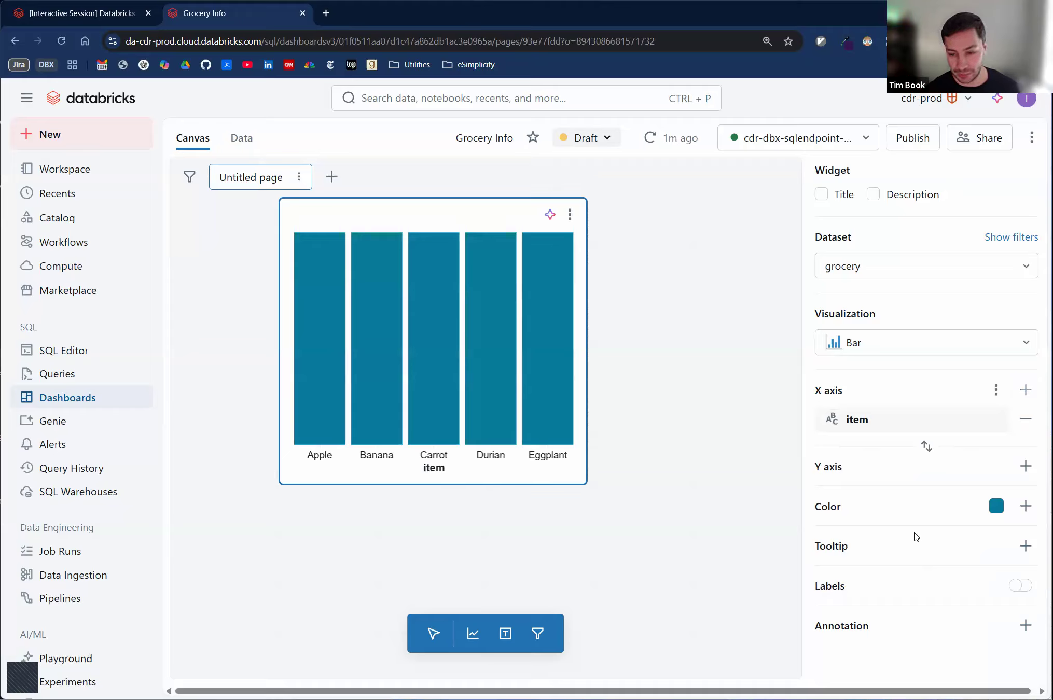
{"action": "left_click", "coordinate": [1023, 467]}
{"action": "left_click", "coordinate": [884, 585]}
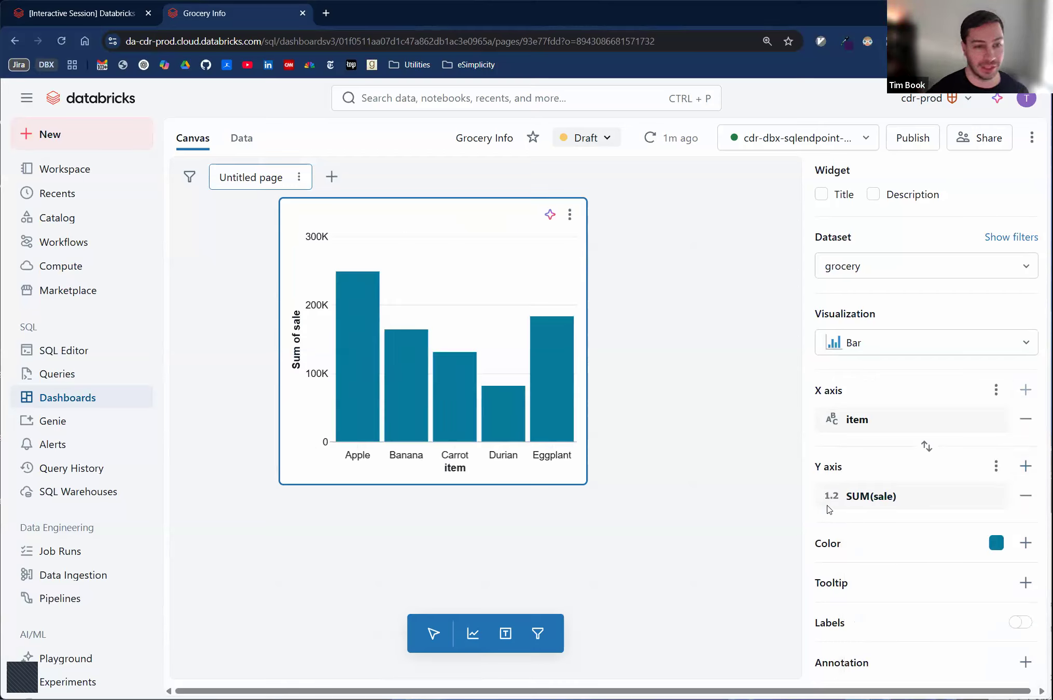
{"action": "left_click", "coordinate": [870, 498]}
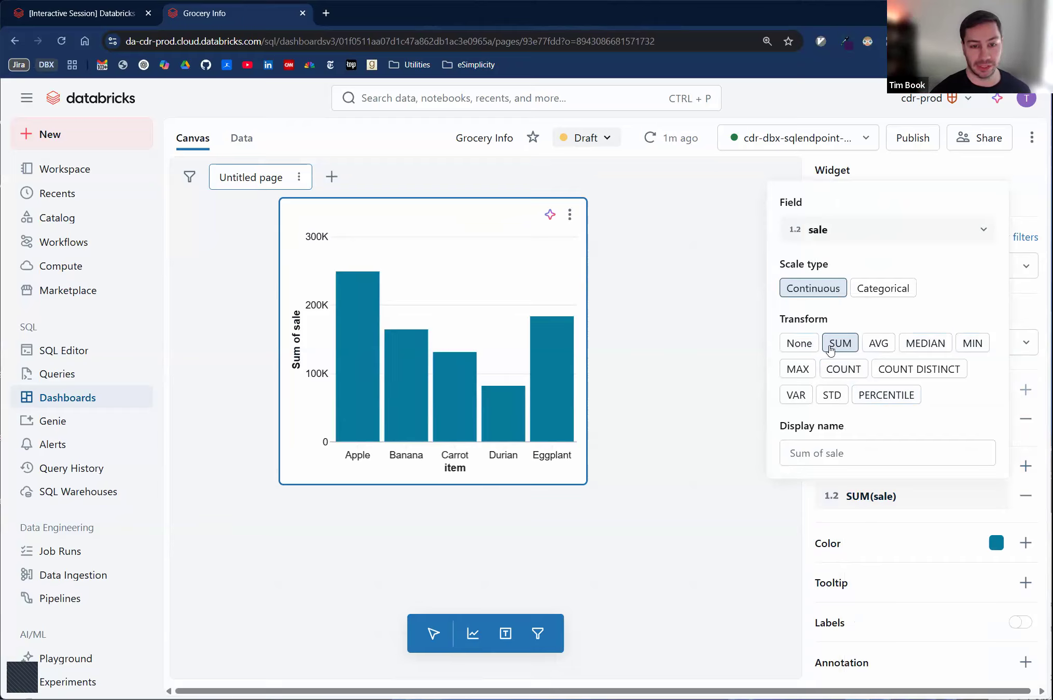
- Split the bar chart's bars by color using the region field
{"action": "left_click", "coordinate": [699, 367]}
{"action": "left_click", "coordinate": [539, 265]}
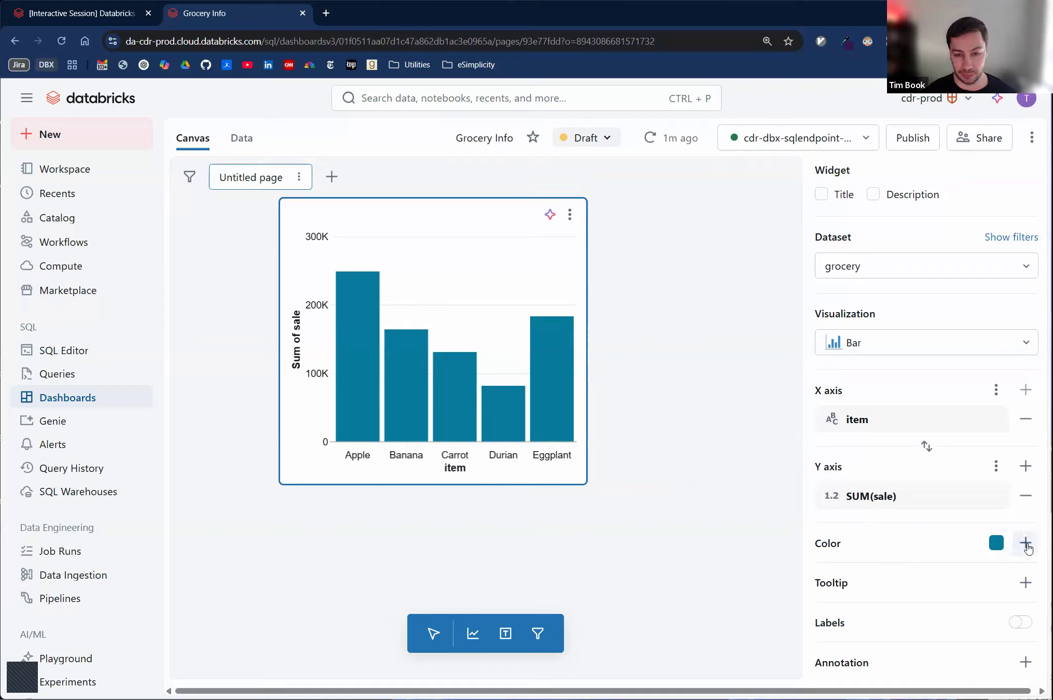
{"action": "left_click", "coordinate": [1026, 543]}
{"action": "scroll", "coordinate": [968, 513], "scroll_direction": "down", "scroll_amount": 1}
{"action": "left_click", "coordinate": [903, 469]}
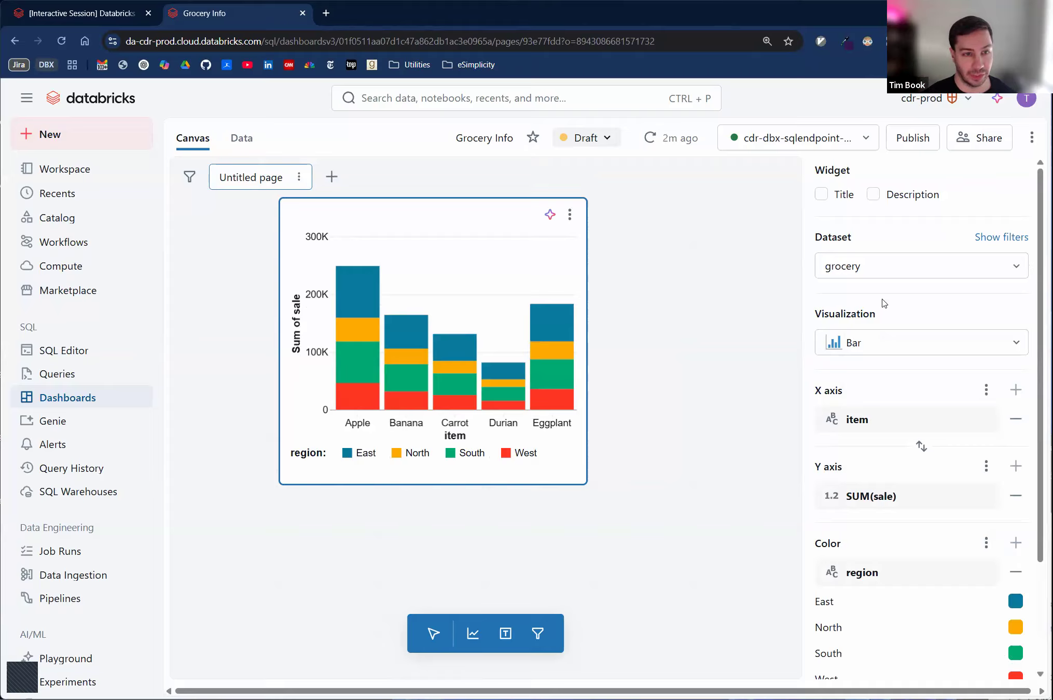
- Show a title on the bar chart widget and set it to Item Sales by Region
{"action": "left_click", "coordinate": [821, 194]}
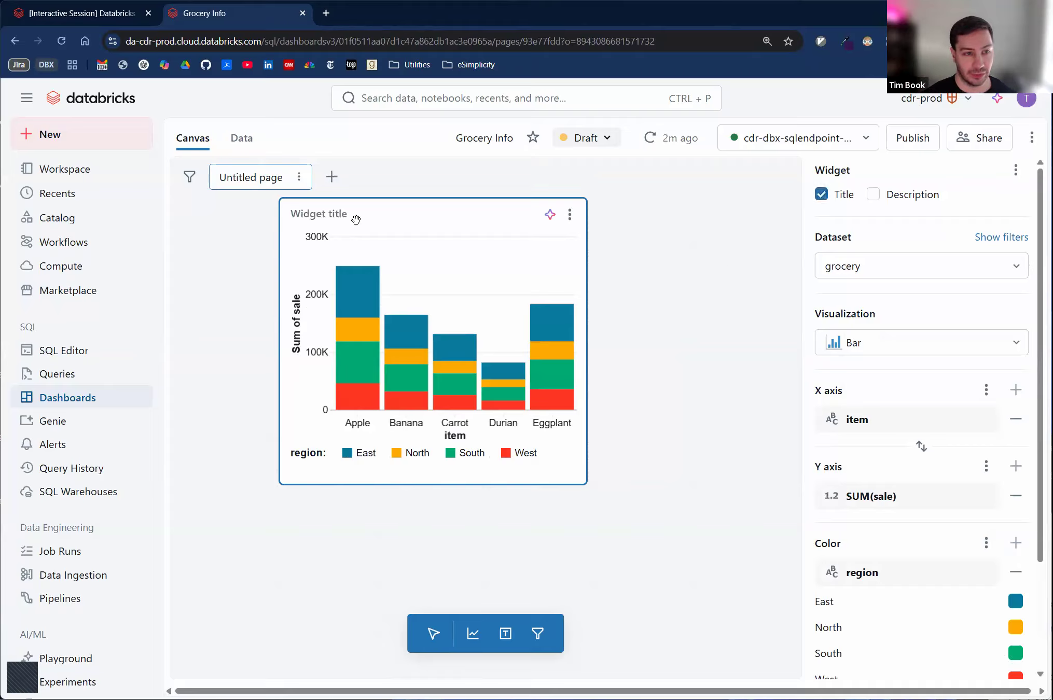
{"action": "left_click", "coordinate": [312, 211]}
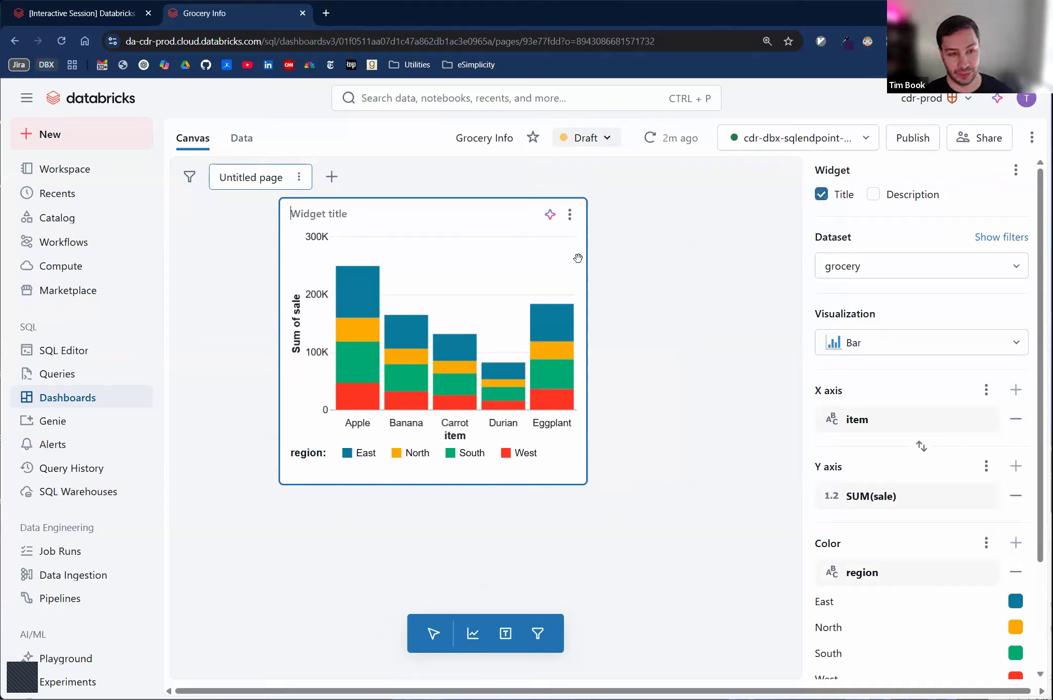
{"action": "type", "text": "Sales"}
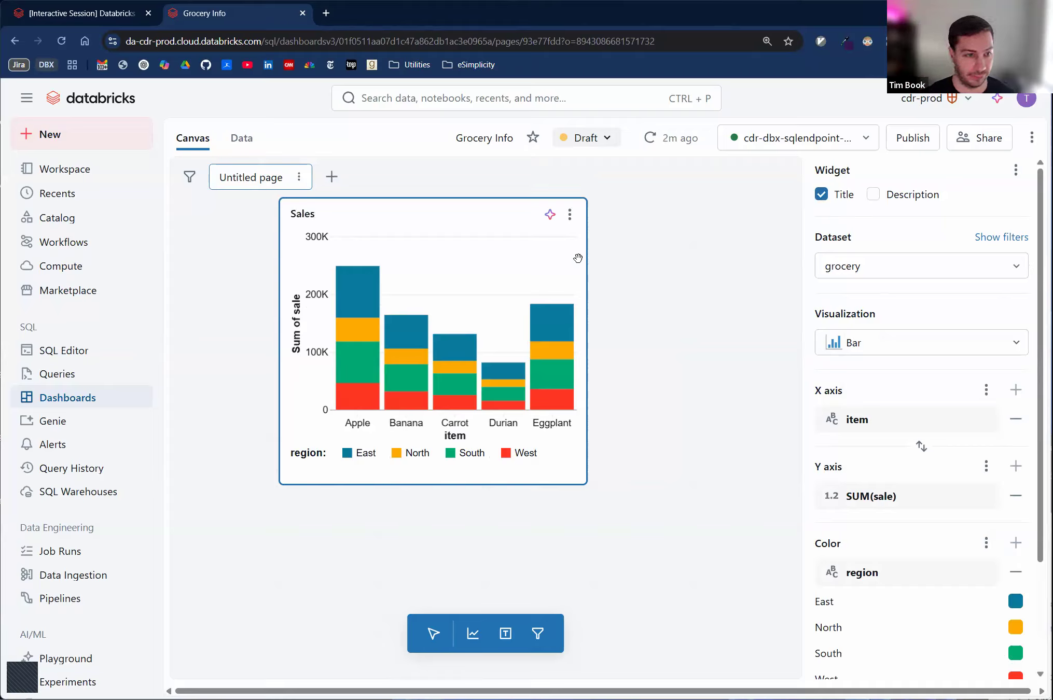
{"action": "type", "text": " by Re"}
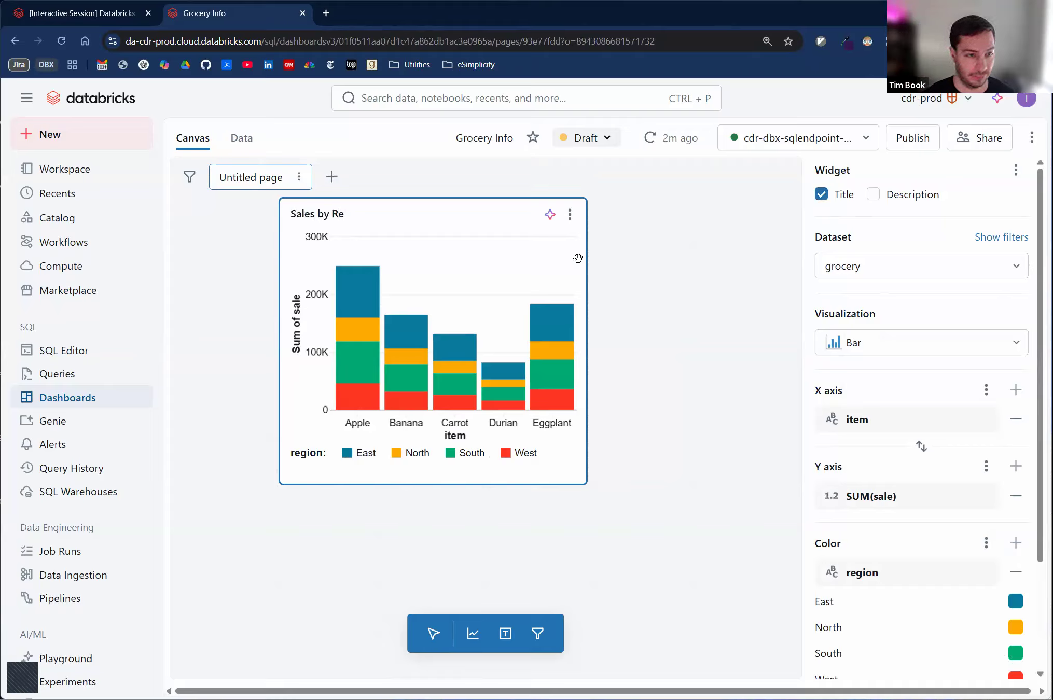
{"action": "type", "text": "gionItem"}
{"action": "key", "text": "End"}
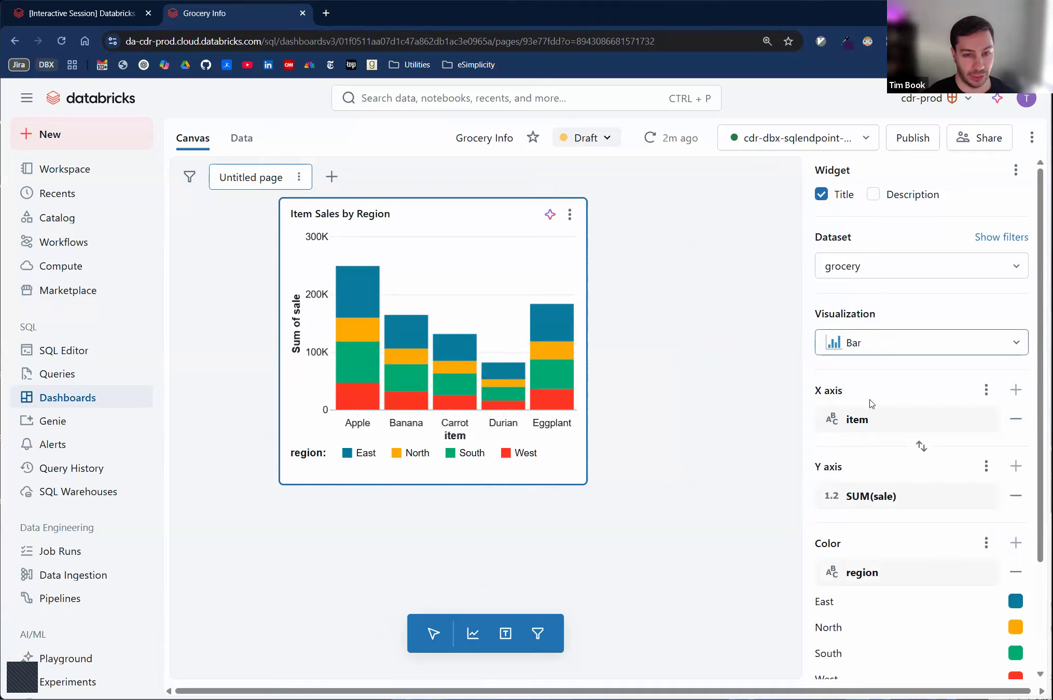
- Set the display name of the bar chart's X axis field to Item
{"action": "left_click", "coordinate": [876, 421]}
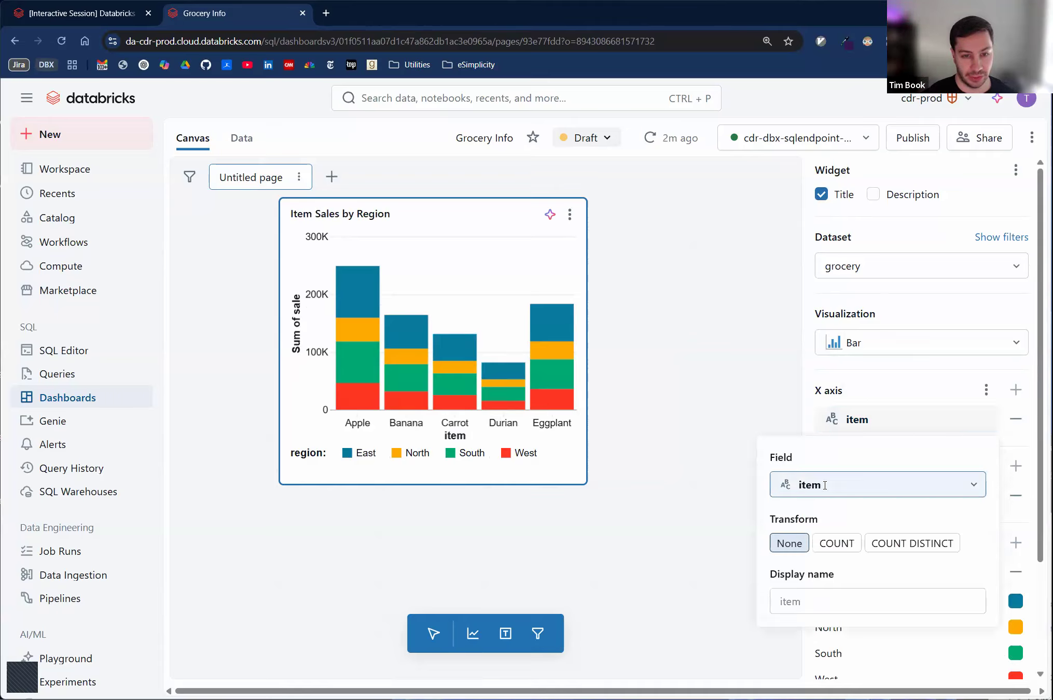
{"action": "left_click", "coordinate": [817, 608]}
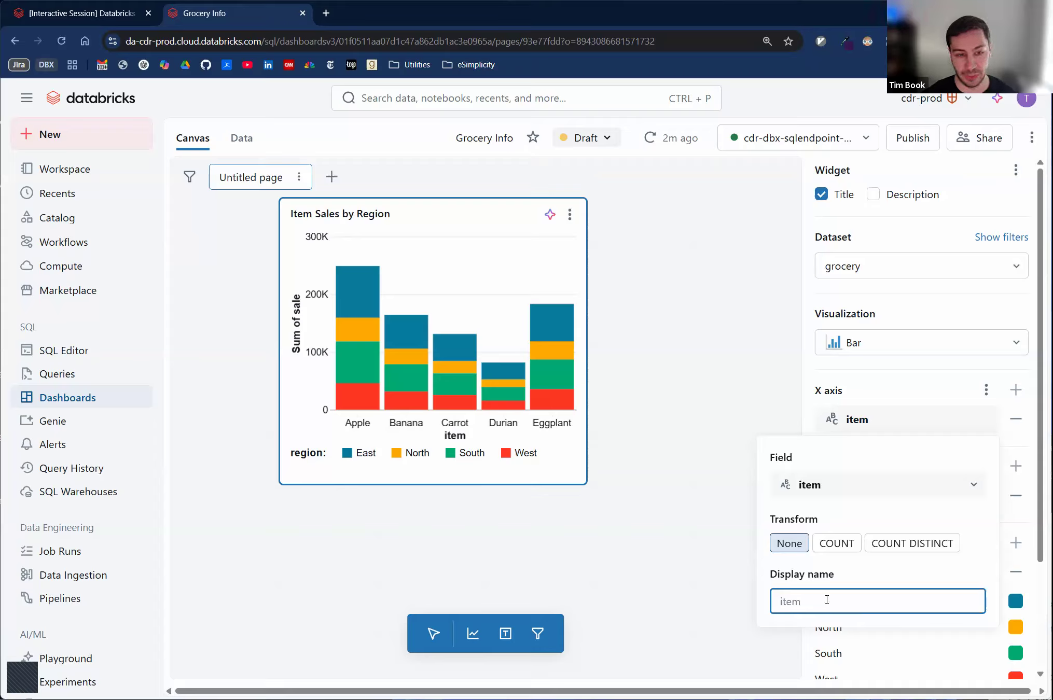
{"action": "type", "text": "Item"}
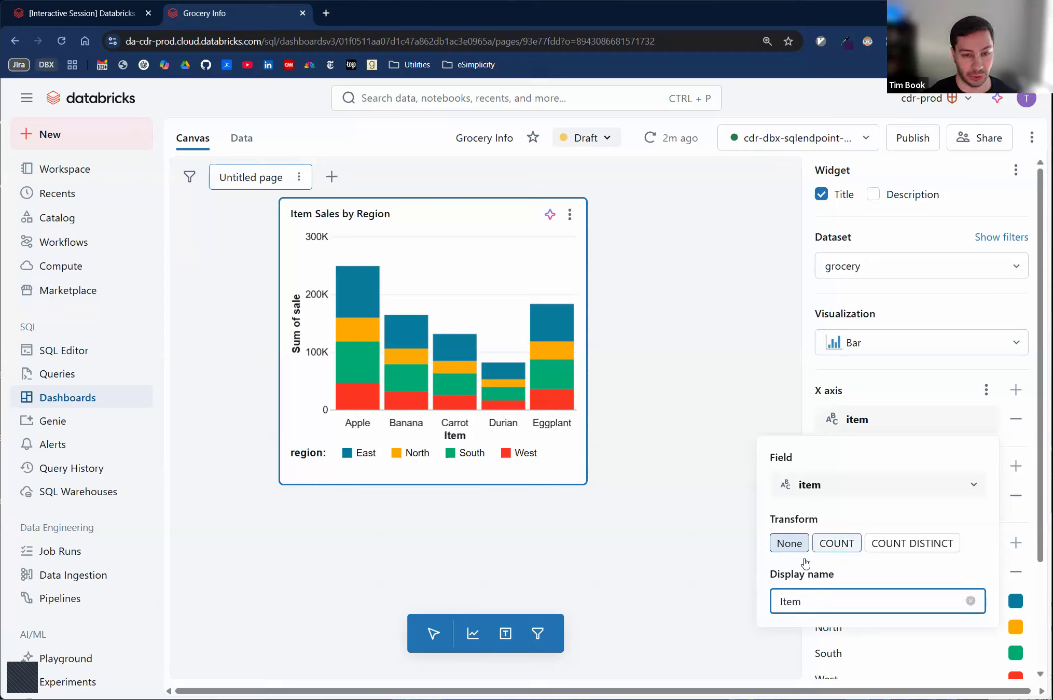
{"action": "left_click", "coordinate": [969, 602]}
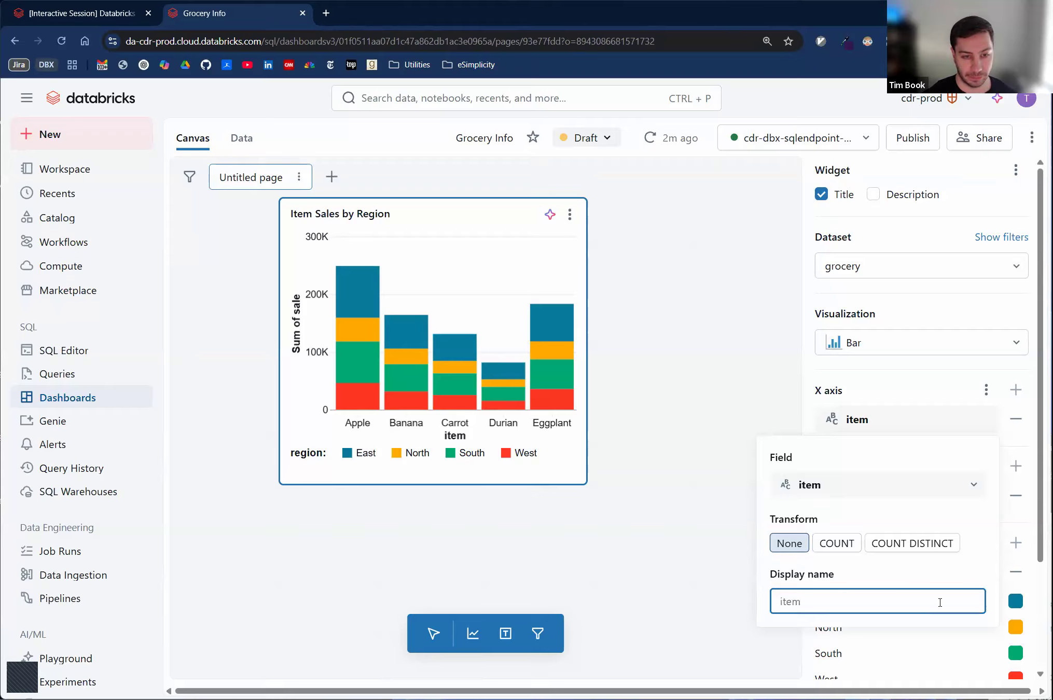
{"action": "type", "text": "Item"}
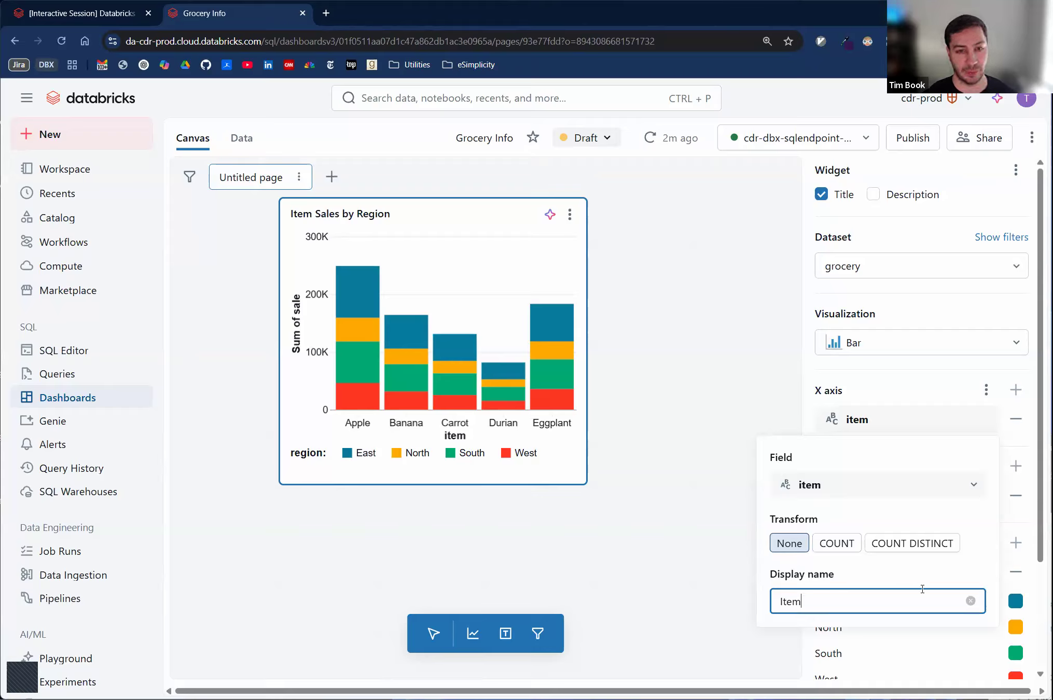
{"action": "left_click", "coordinate": [883, 384]}
- Set the display name of the bar chart's summed sale field to Total Sales
{"action": "left_click", "coordinate": [876, 499]}
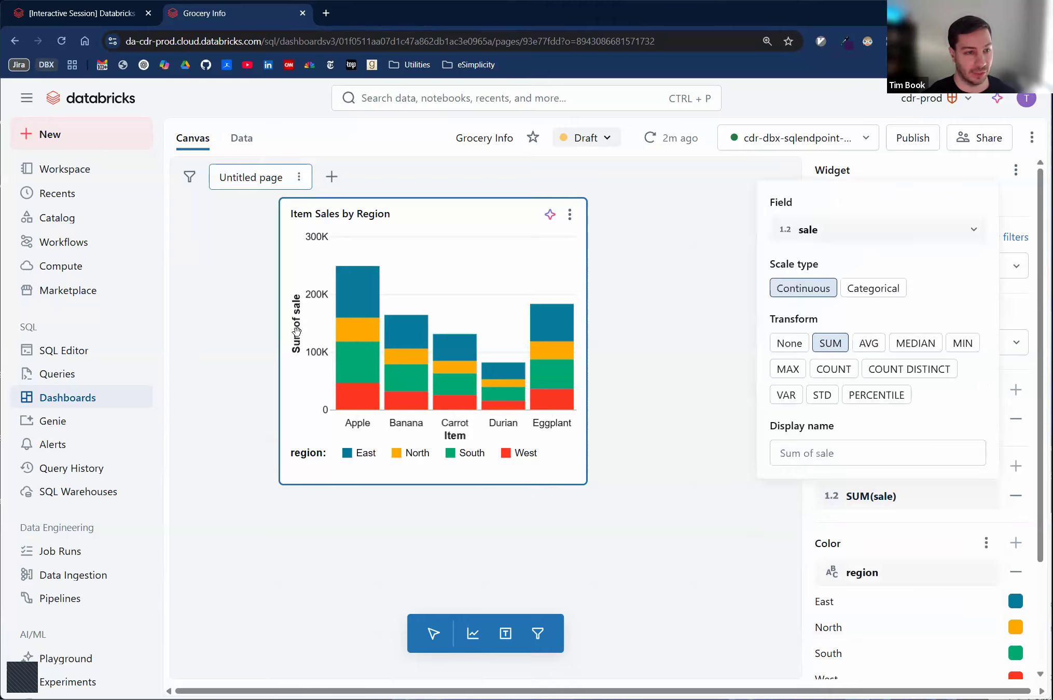
{"action": "left_click", "coordinate": [822, 234]}
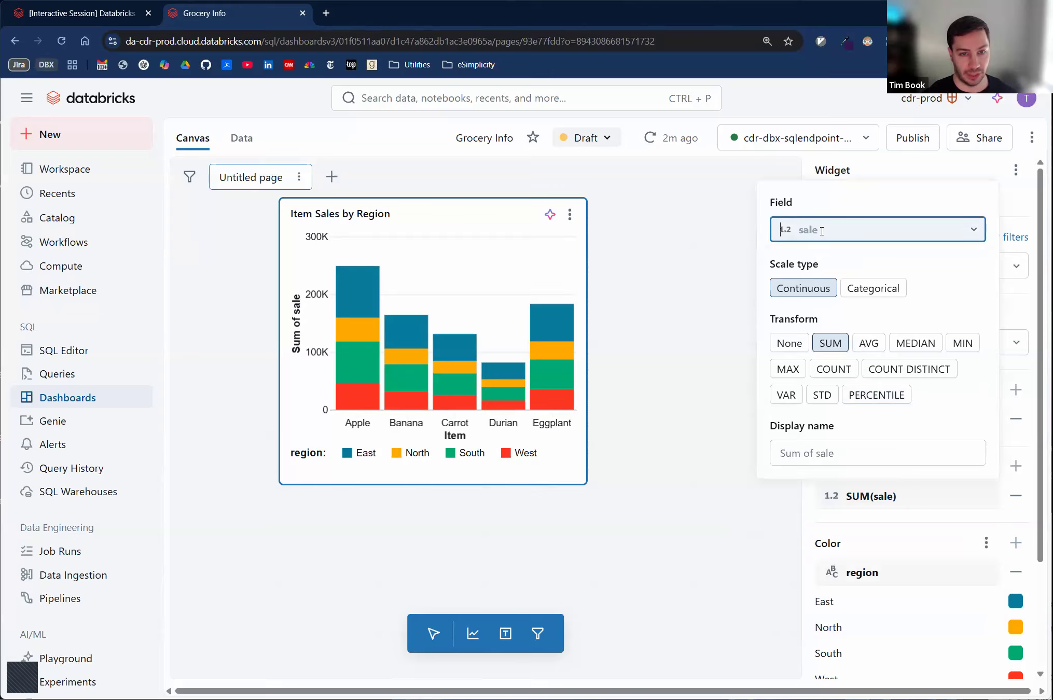
{"action": "left_click", "coordinate": [848, 453]}
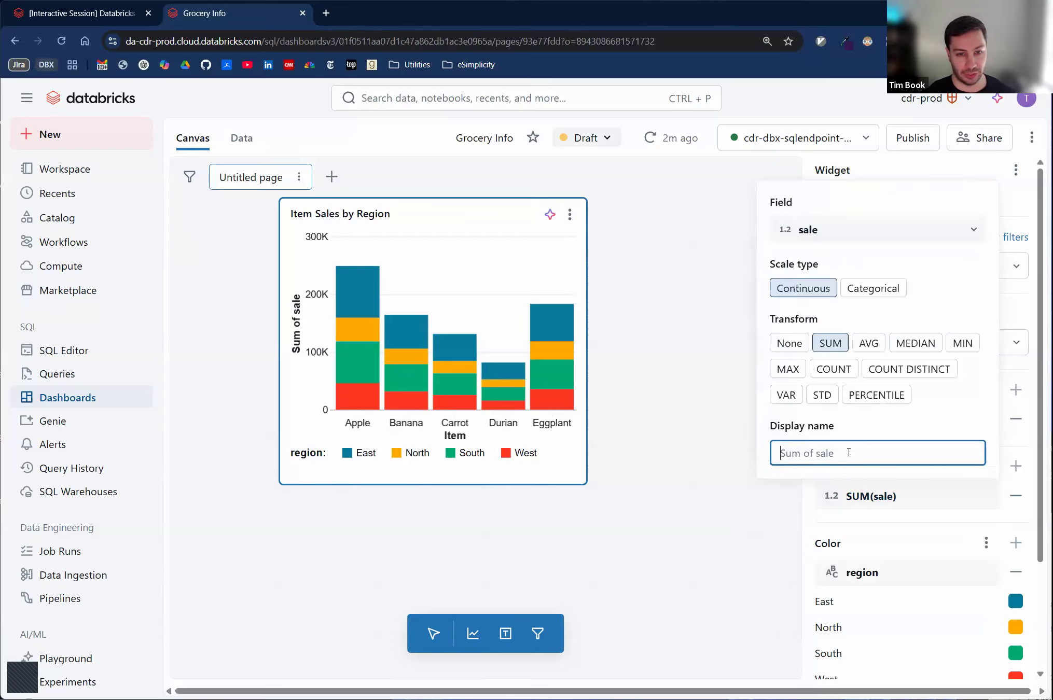
{"action": "type", "text": "Total Sales"}
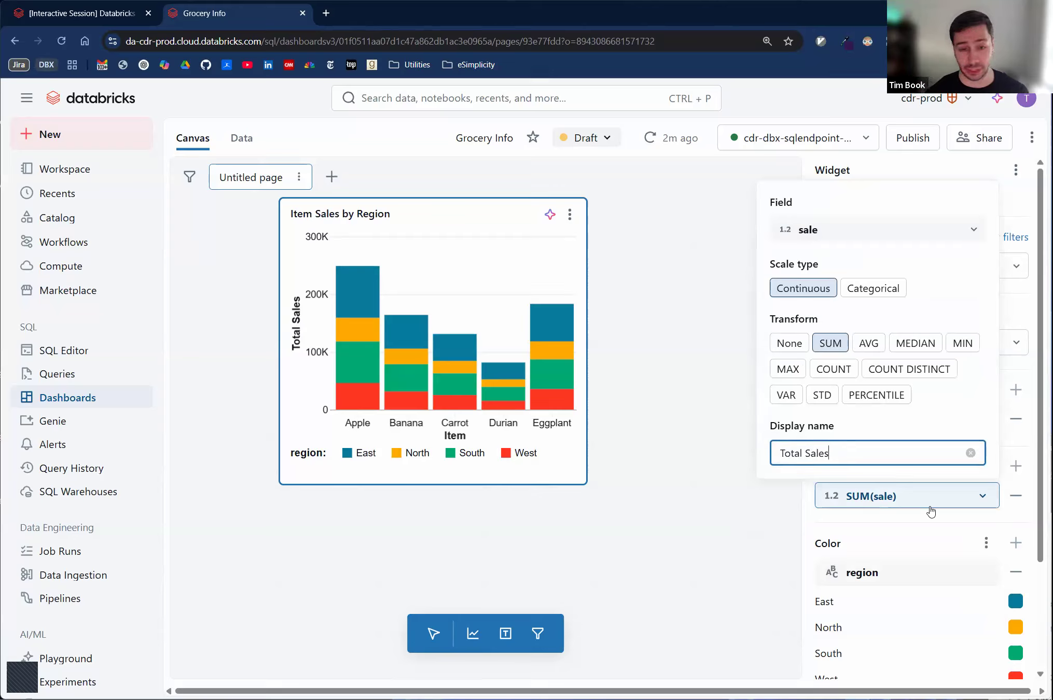
- Set the display name of the bar chart's color field to Region
{"action": "left_click", "coordinate": [887, 585]}
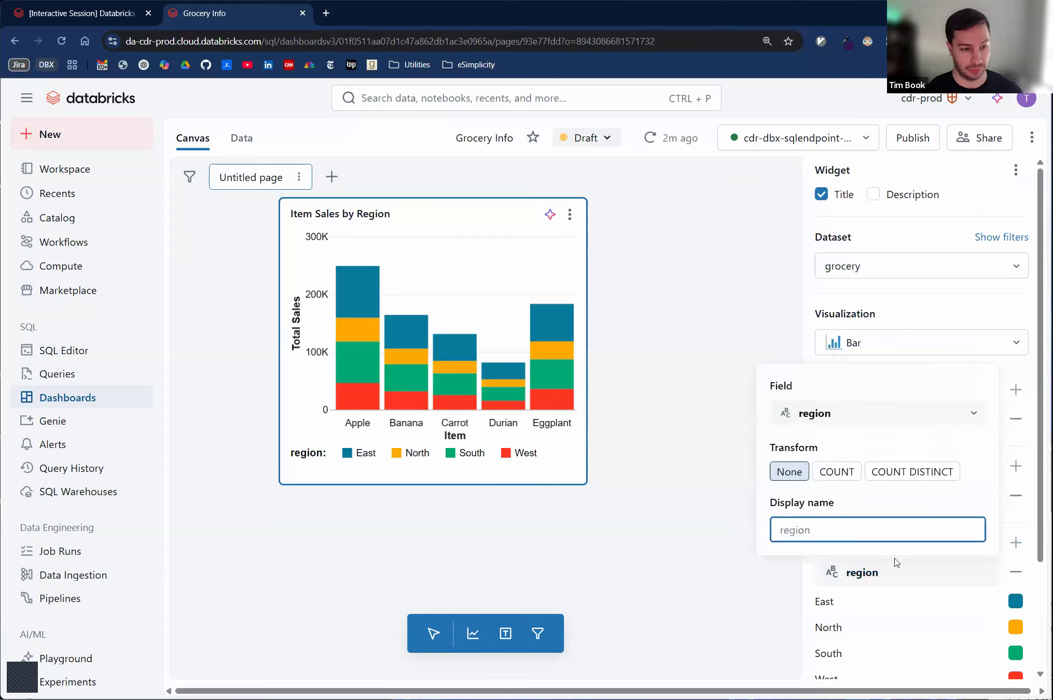
{"action": "type", "text": "Region"}
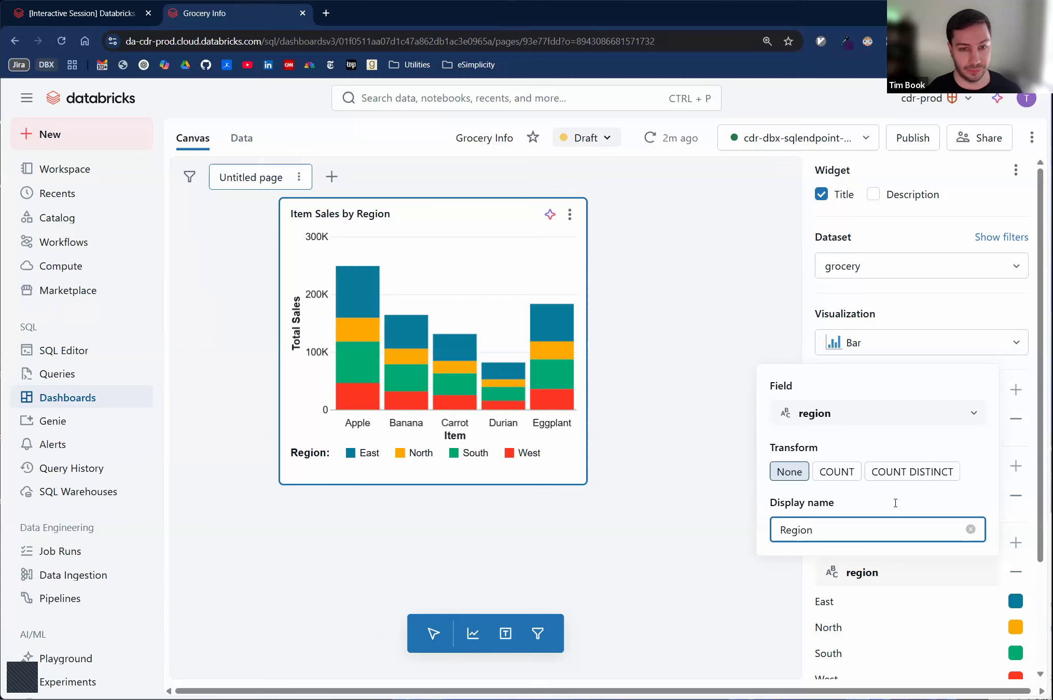
{"action": "left_click", "coordinate": [803, 326]}
- Move the bar chart to the canvas's left edge and add a second visualization widget beside it
{"action": "left_click_drag", "start_coordinate": [515, 257], "coordinate": [405, 315]}
{"action": "left_click", "coordinate": [671, 340]}
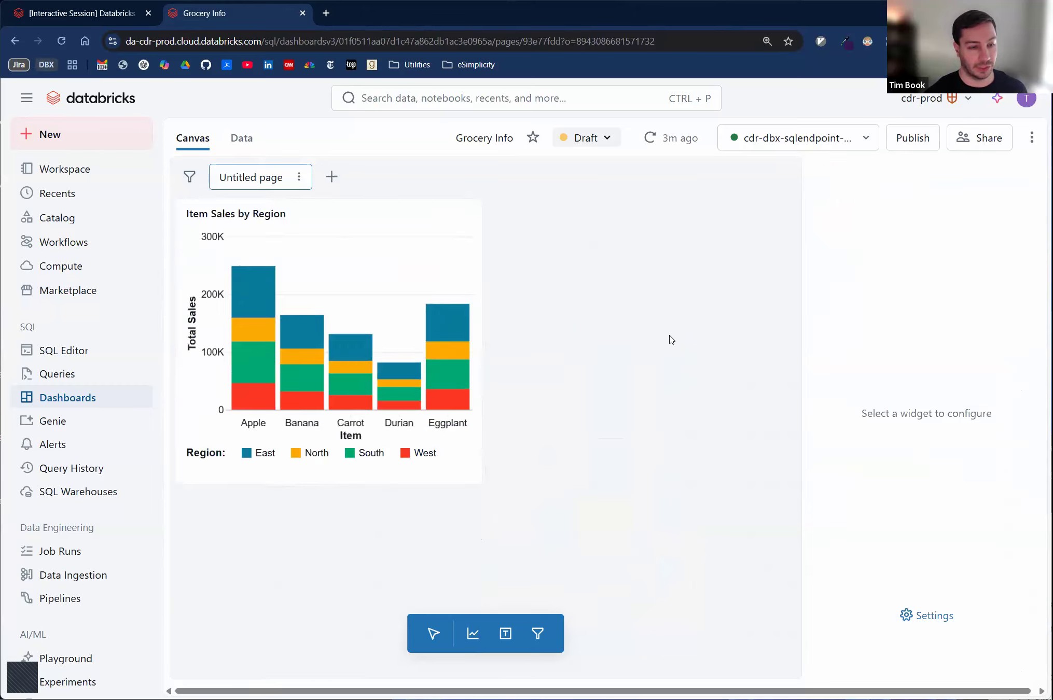
{"action": "left_click", "coordinate": [472, 639]}
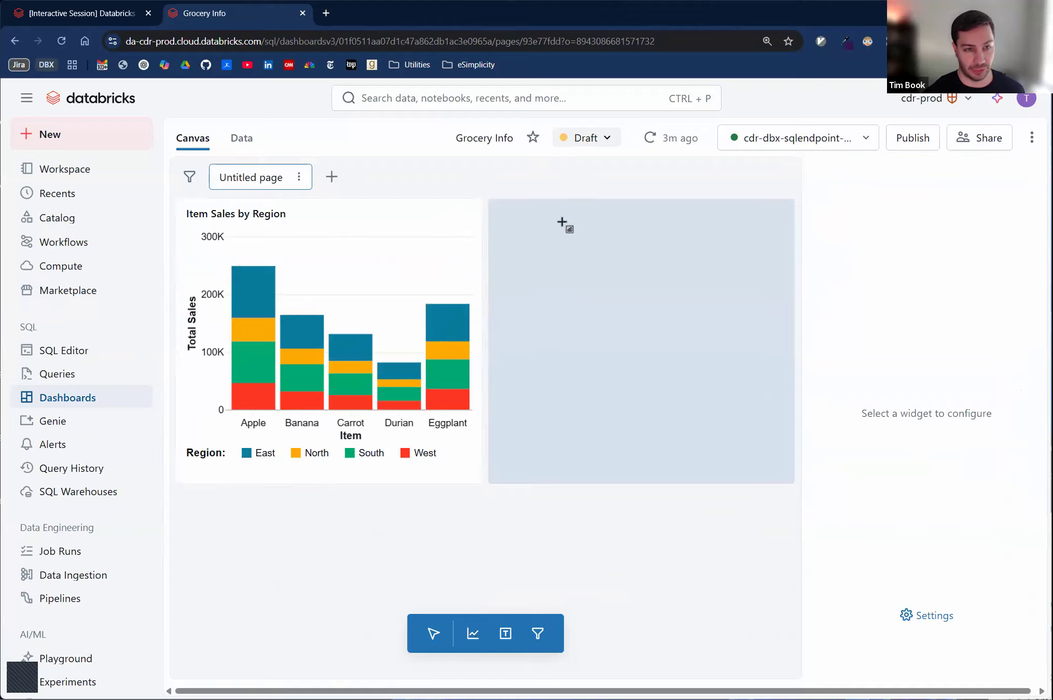
{"action": "left_click", "coordinate": [564, 225]}
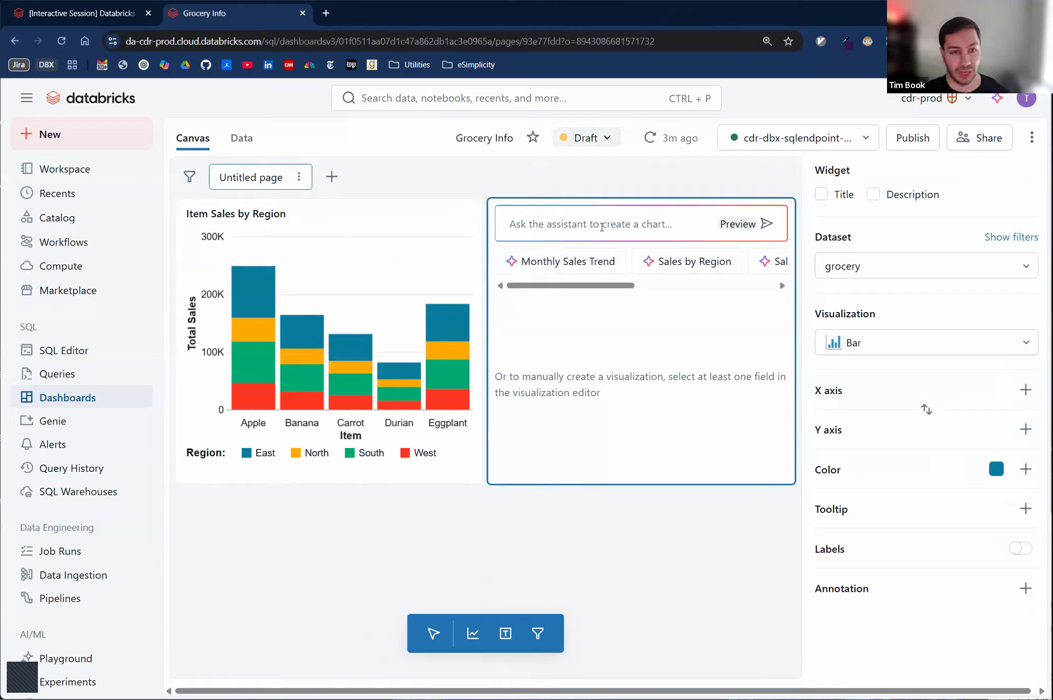
{"action": "left_click", "coordinate": [605, 226]}
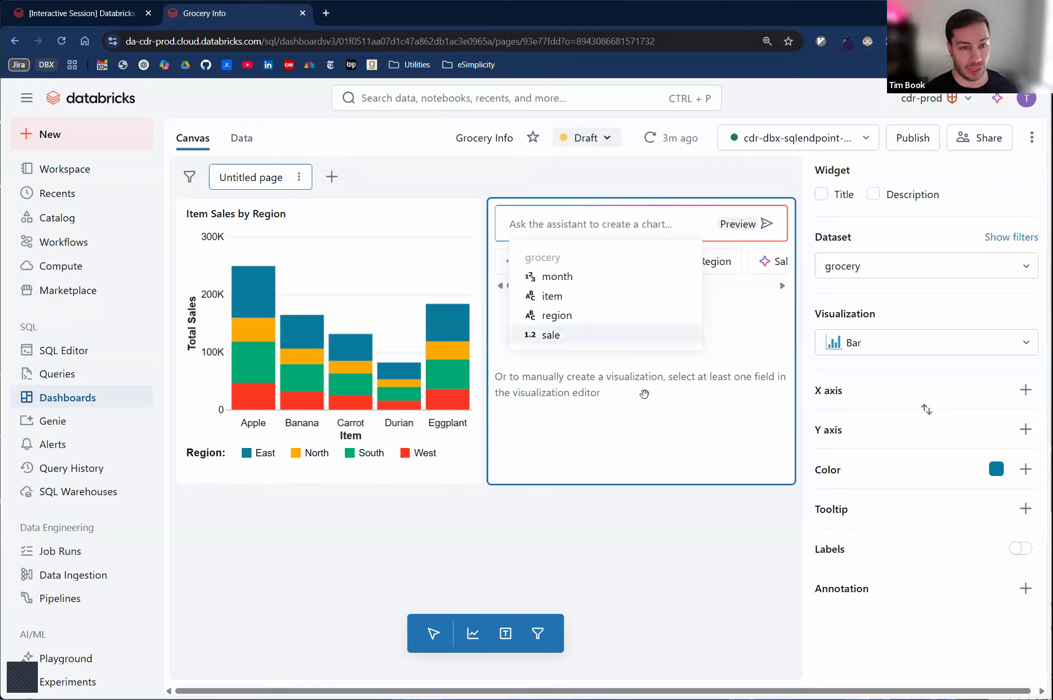
{"action": "left_click", "coordinate": [644, 393]}
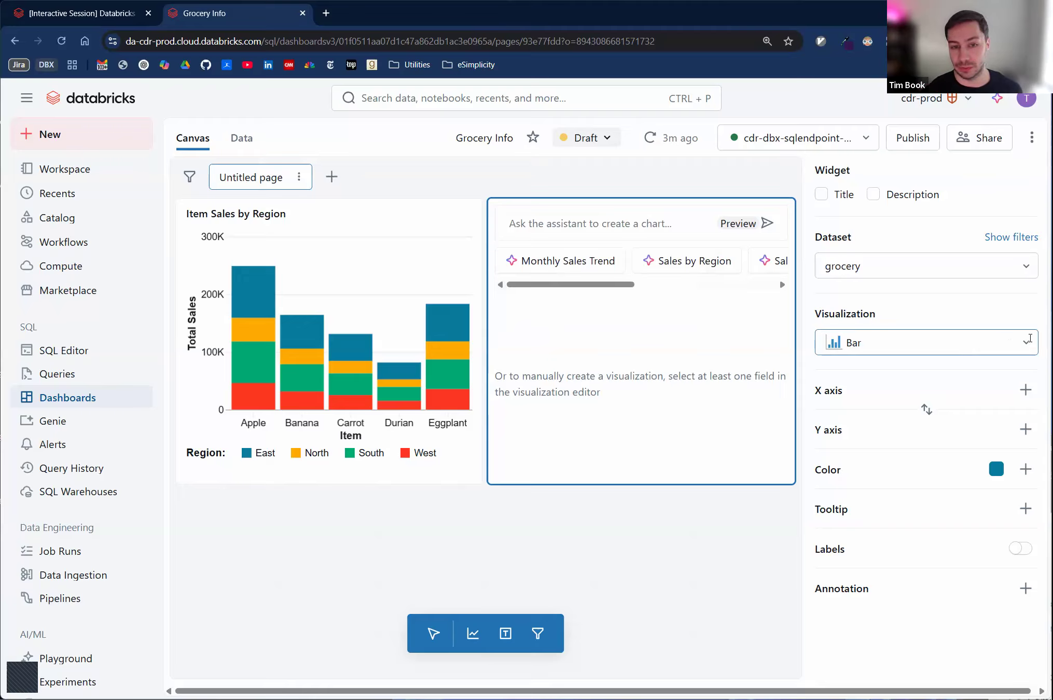
- Change the new widget's visualization type to Line
{"action": "left_click", "coordinate": [1030, 339]}
{"action": "scroll", "coordinate": [885, 433], "scroll_direction": "down", "scroll_amount": 3}
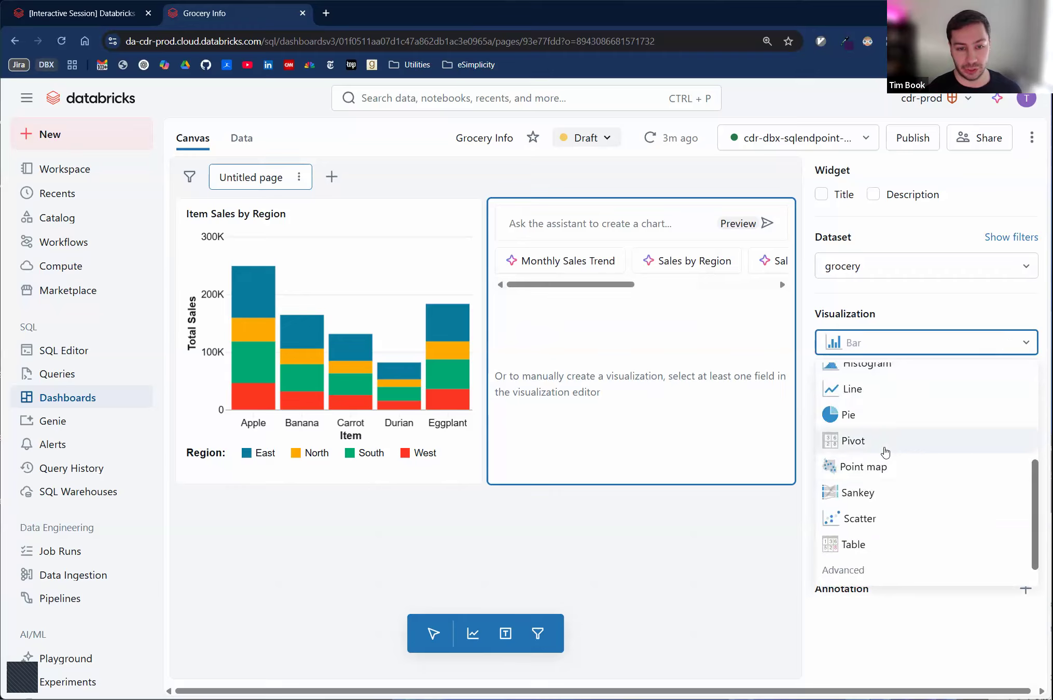
{"action": "scroll", "coordinate": [885, 456], "scroll_direction": "down", "scroll_amount": 1}
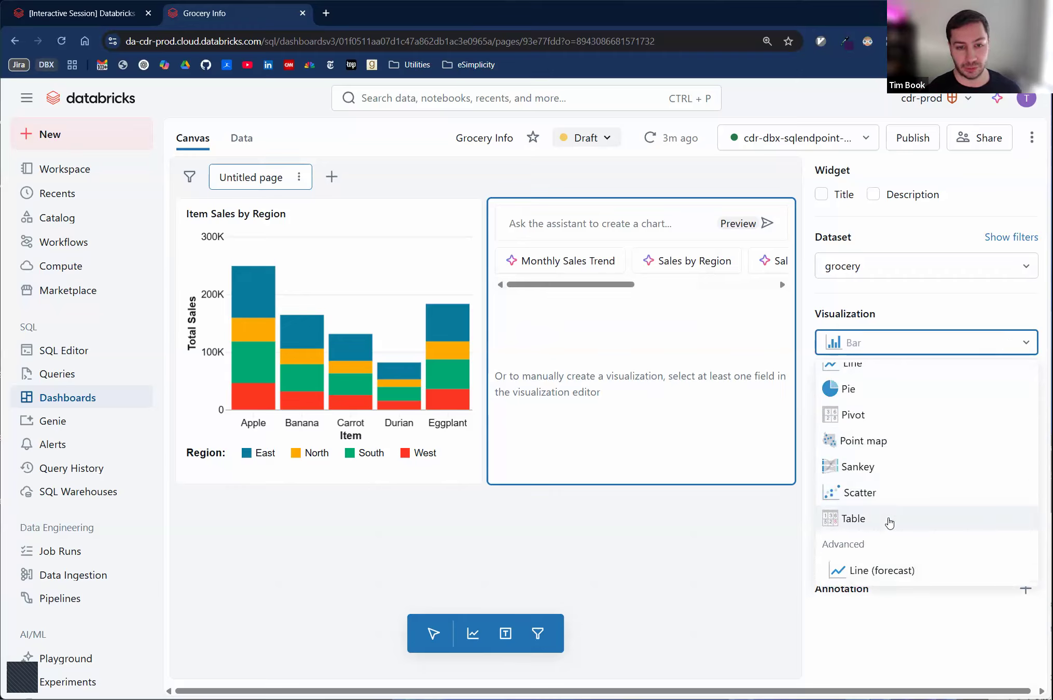
{"action": "scroll", "coordinate": [890, 519], "scroll_direction": "up", "scroll_amount": 3}
{"action": "left_click", "coordinate": [867, 494]}
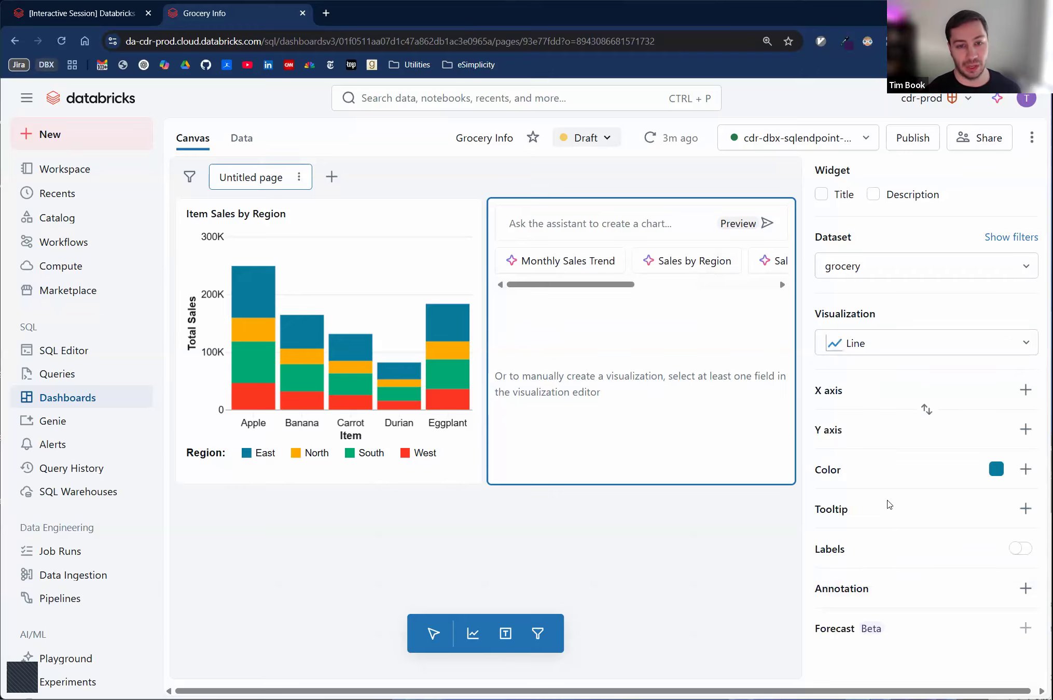
- Plot month on the line chart's X axis with its transform set to None
{"action": "left_click", "coordinate": [1025, 390]}
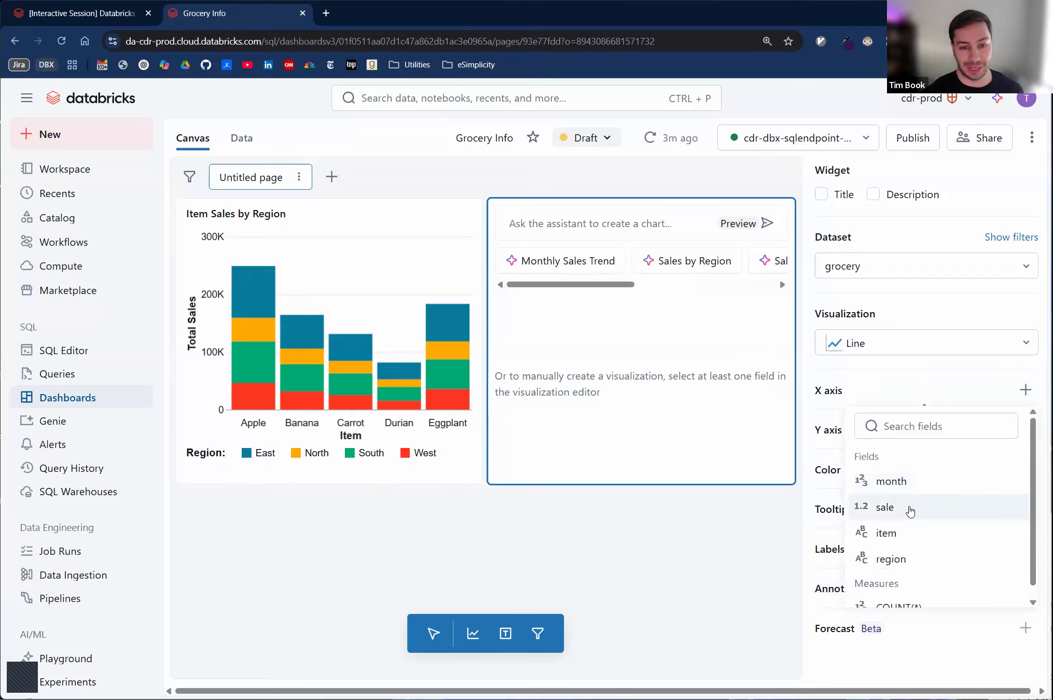
{"action": "left_click", "coordinate": [837, 482]}
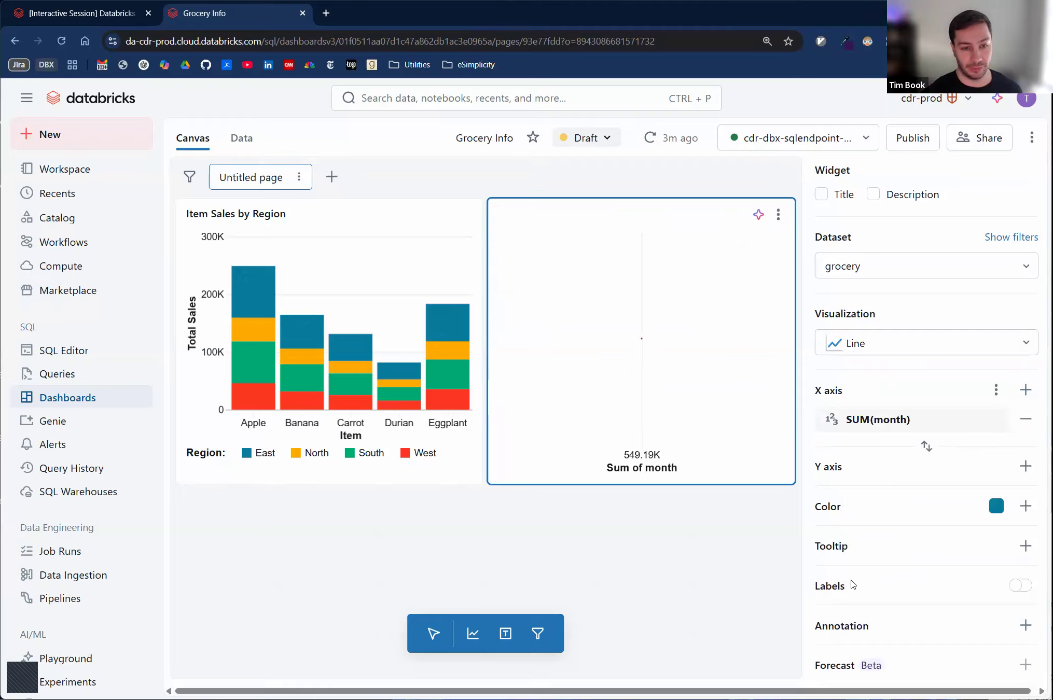
{"action": "left_click", "coordinate": [878, 418]}
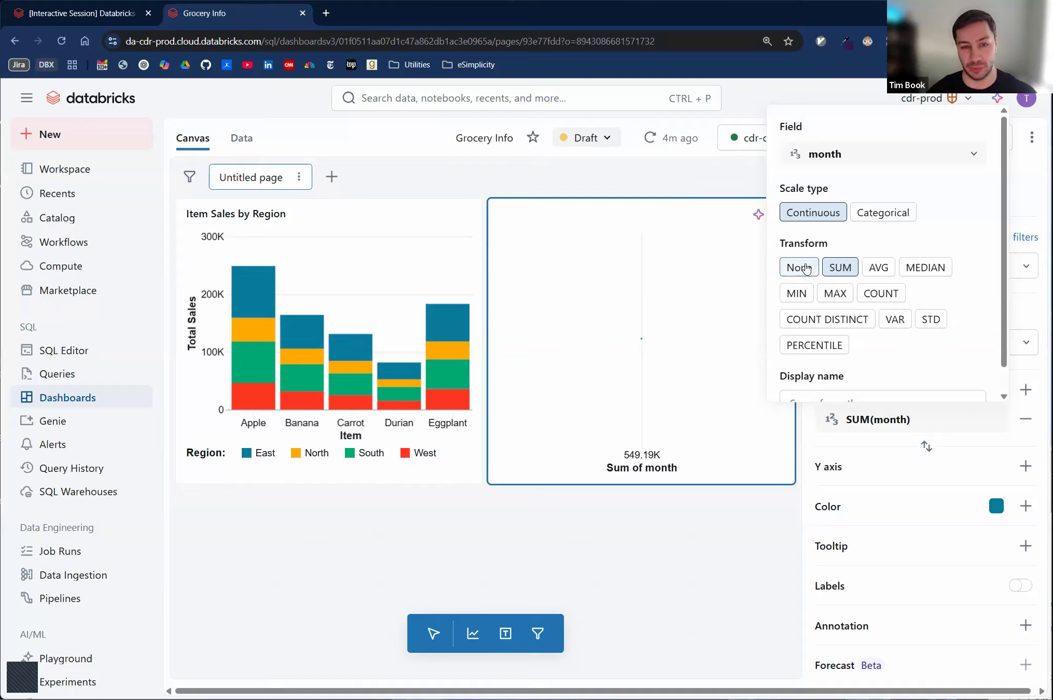
{"action": "left_click", "coordinate": [800, 270]}
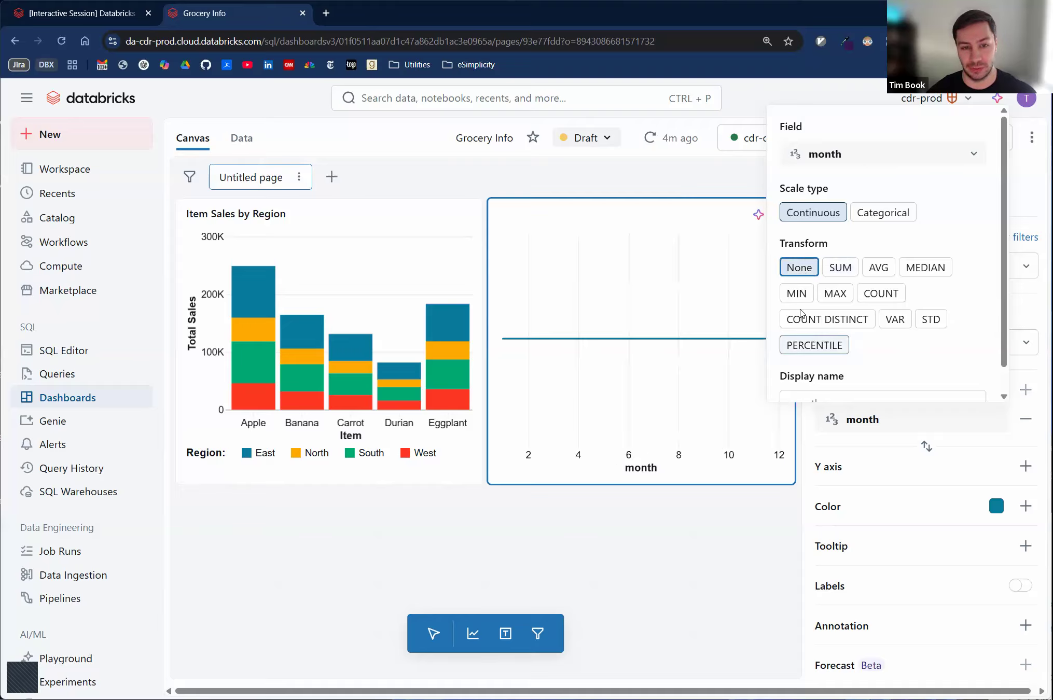
{"action": "left_click", "coordinate": [874, 482]}
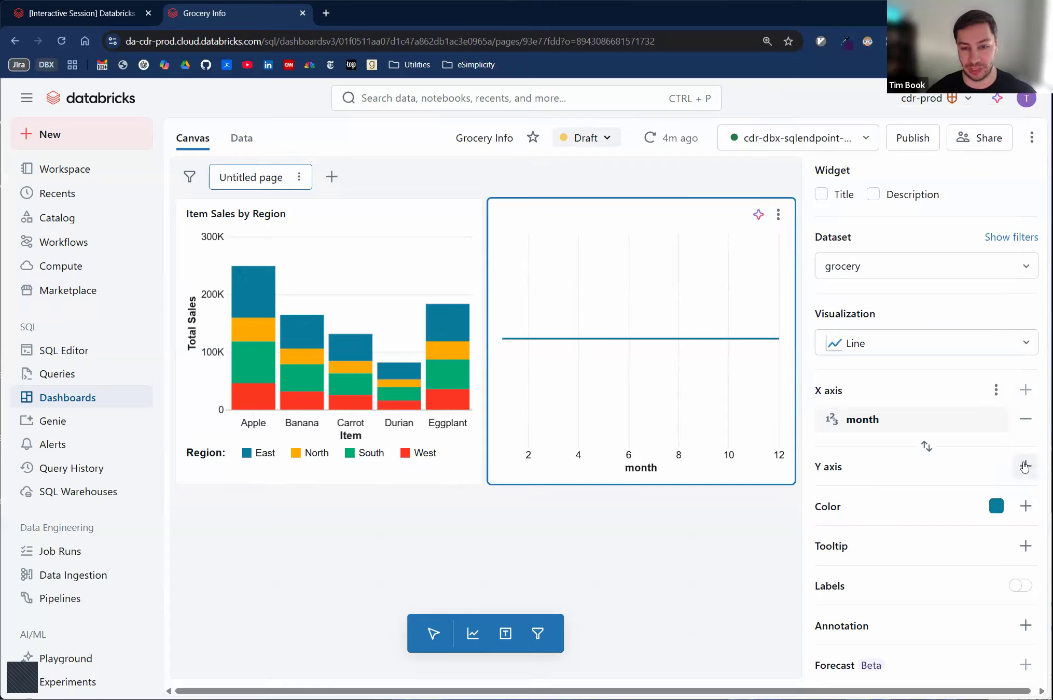
- Plot the sum of sale on the line chart's Y axis and color the lines by item
{"action": "left_click", "coordinate": [1022, 467]}
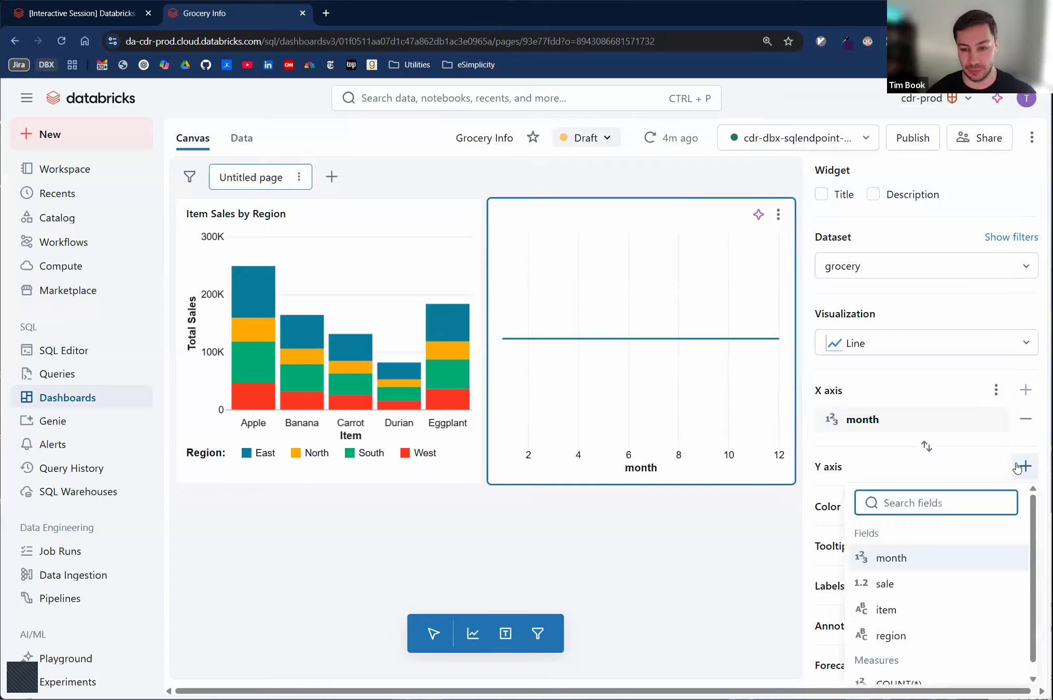
{"action": "left_click", "coordinate": [939, 592]}
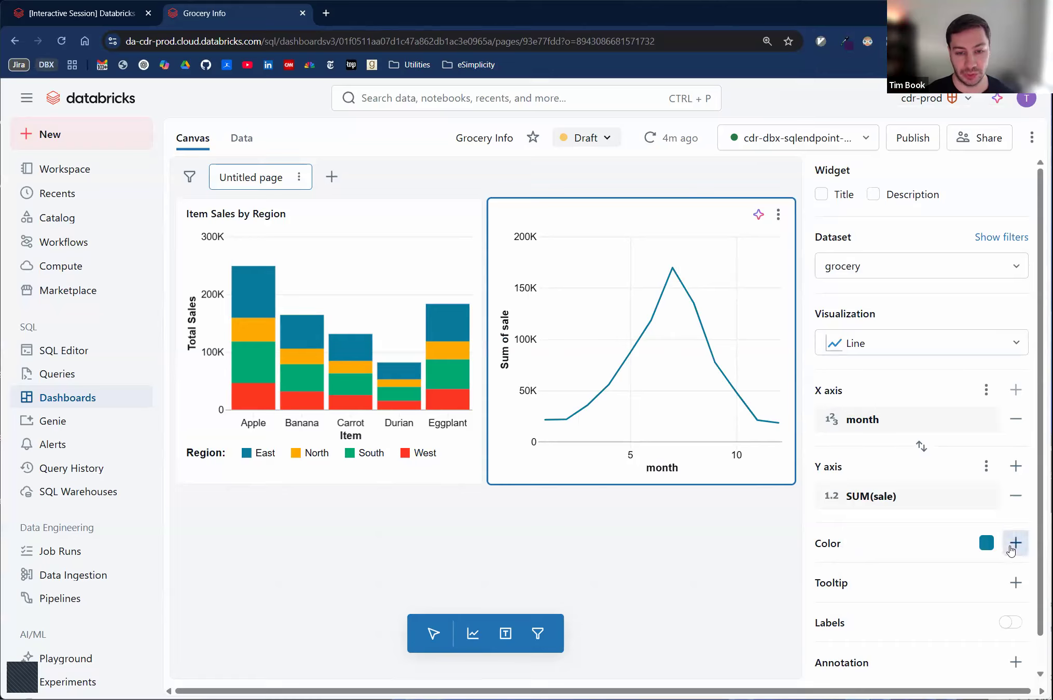
{"action": "left_click", "coordinate": [1011, 549]}
{"action": "scroll", "coordinate": [897, 467], "scroll_direction": "down", "scroll_amount": 1}
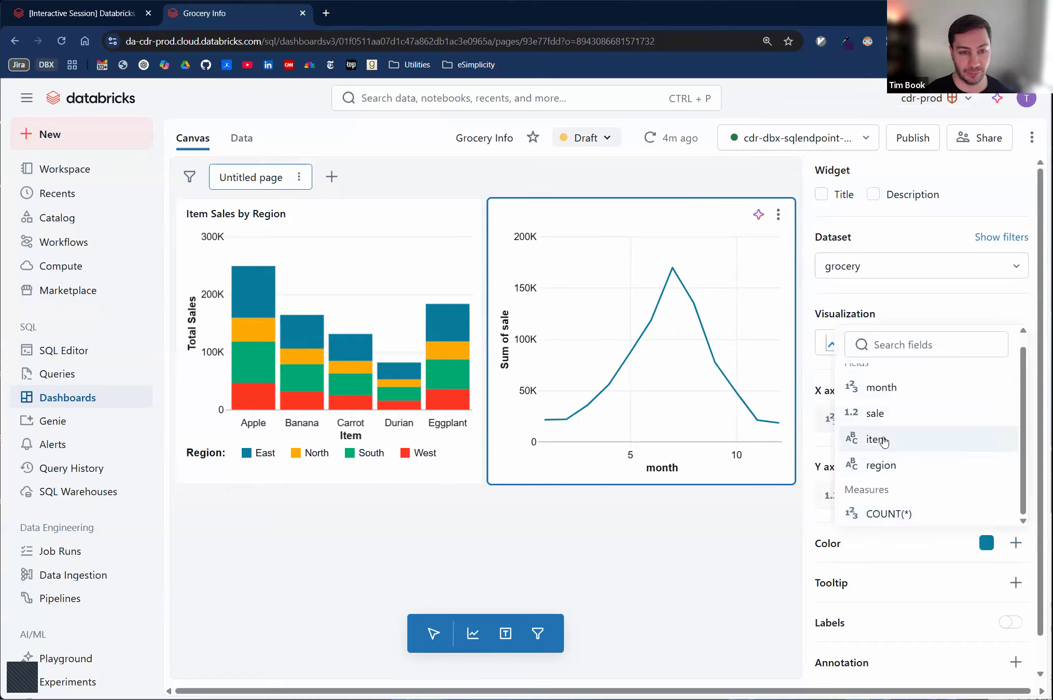
{"action": "left_click", "coordinate": [884, 441]}
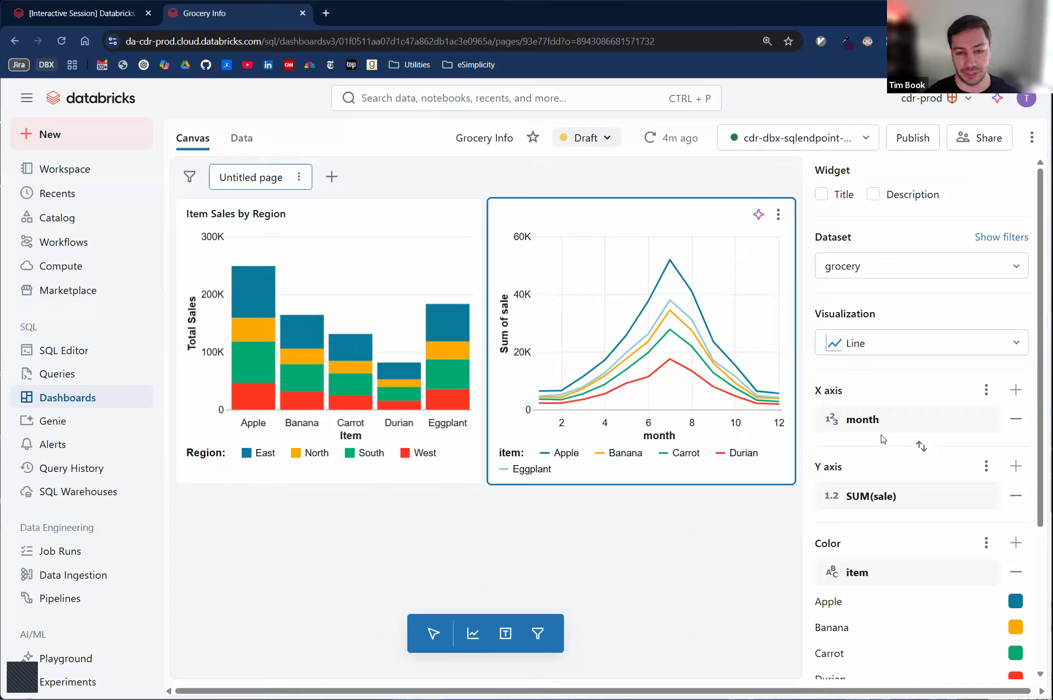
- Change the Apple line's color to red from the visualization palette in the line chart's color settings
{"action": "scroll", "coordinate": [893, 573], "scroll_direction": "down", "scroll_amount": 3}
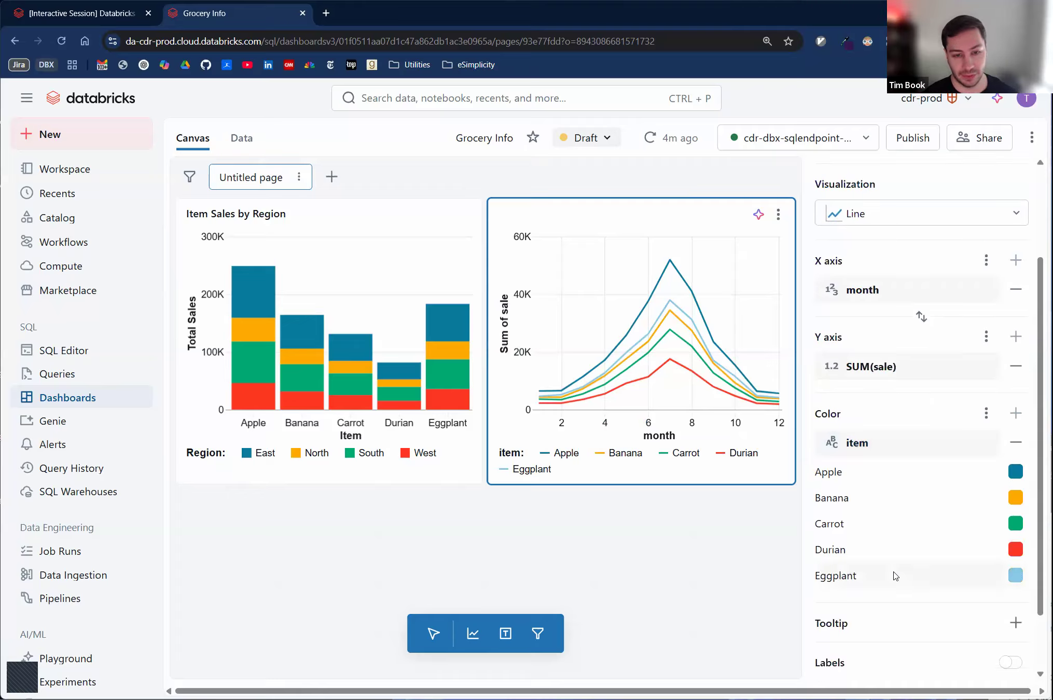
{"action": "left_click", "coordinate": [1005, 477]}
{"action": "left_click", "coordinate": [925, 550]}
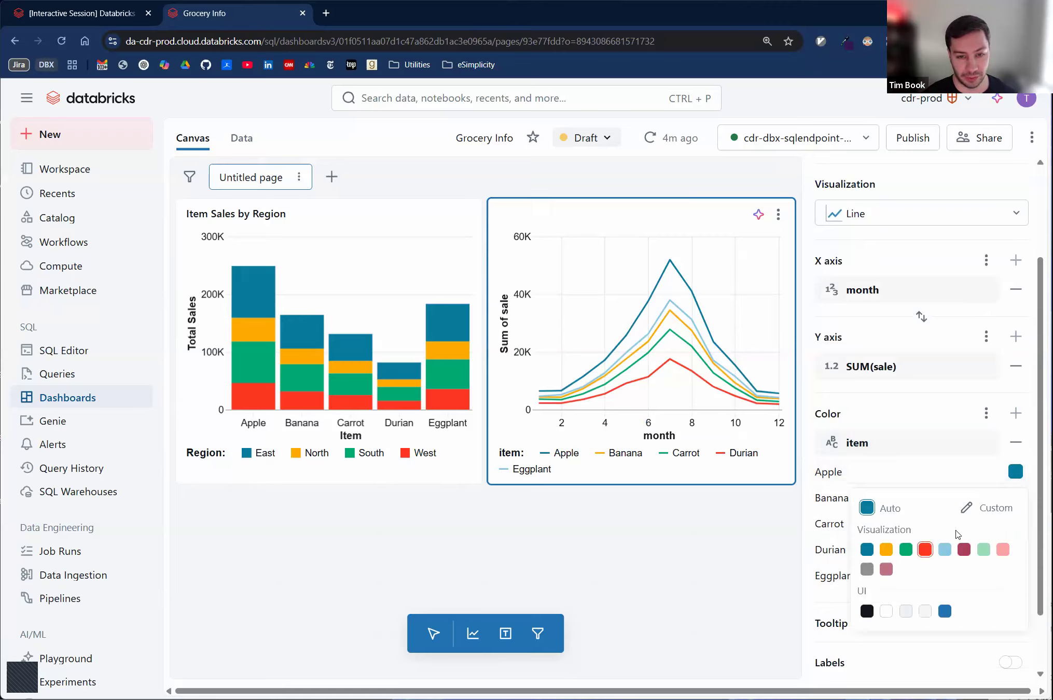
{"action": "left_click", "coordinate": [982, 487]}
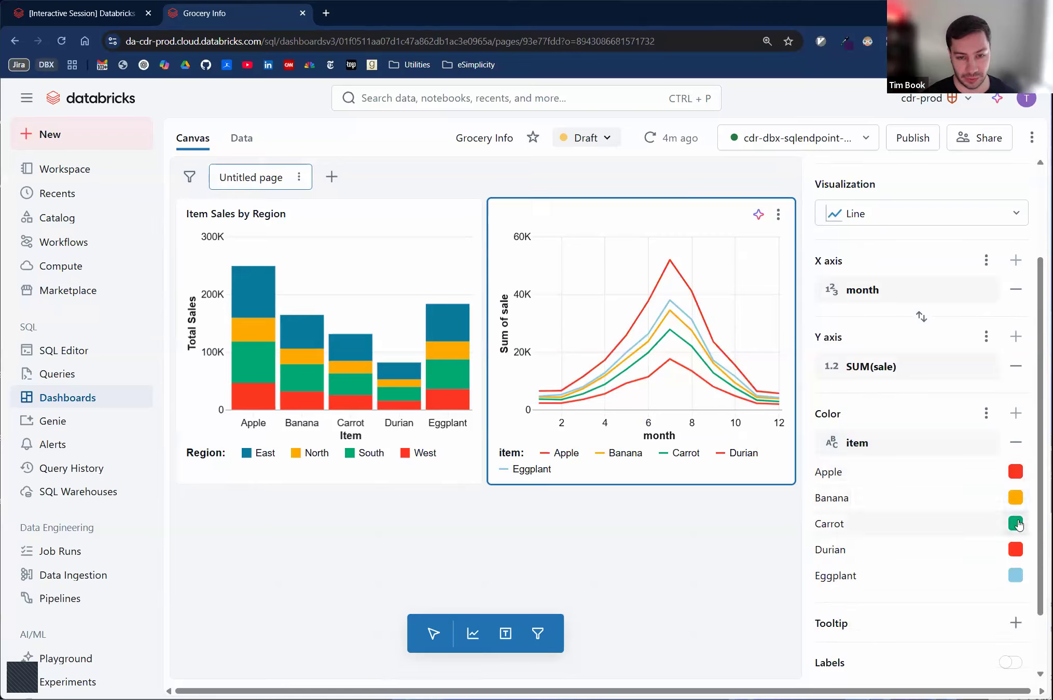
- Give the Carrot line a custom bright orange color
{"action": "left_click", "coordinate": [1013, 524]}
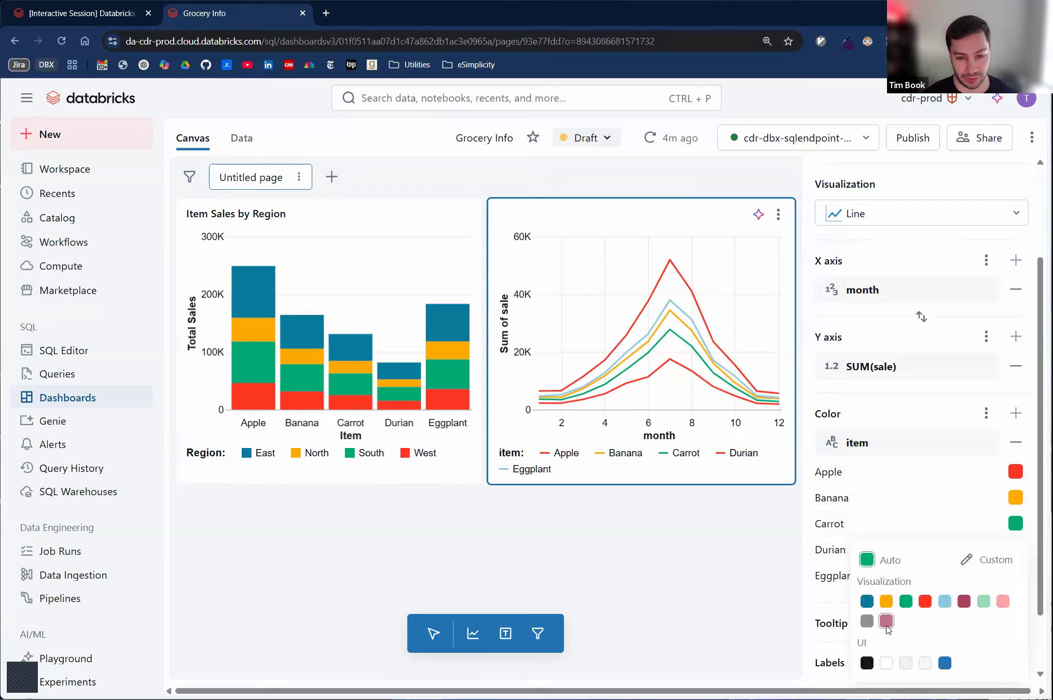
{"action": "left_click", "coordinate": [979, 562]}
{"action": "left_click", "coordinate": [864, 432]}
{"action": "left_click_drag", "start_coordinate": [864, 432], "coordinate": [866, 435]}
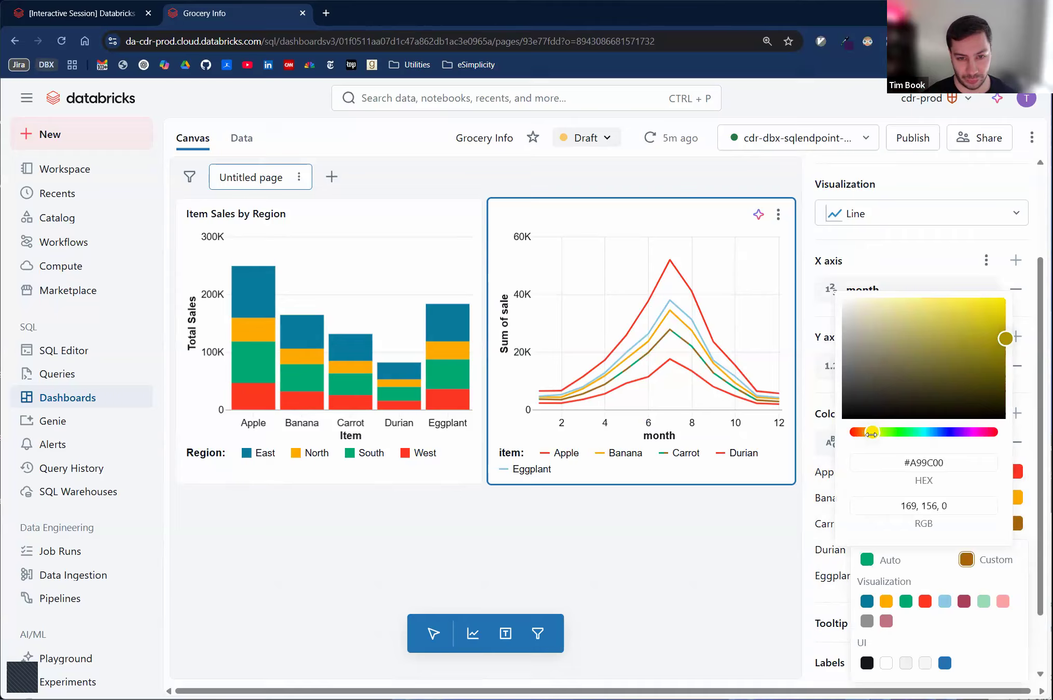
{"action": "left_click_drag", "start_coordinate": [1006, 339], "coordinate": [1003, 305]}
{"action": "left_click", "coordinate": [943, 262]}
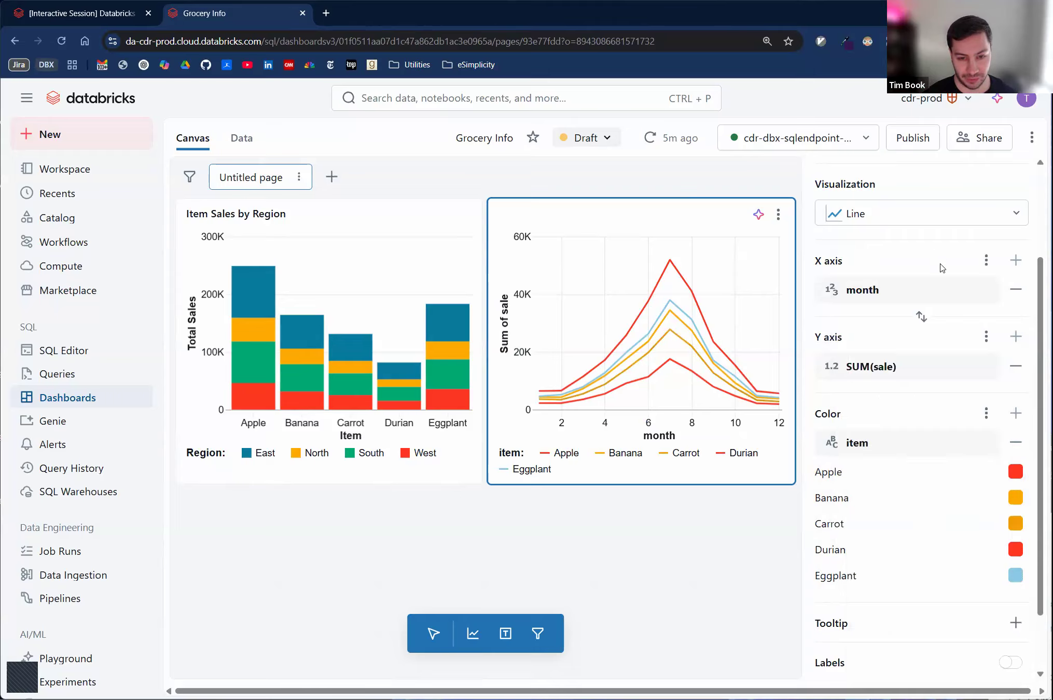
- Give the Banana line a custom bright yellow color, #FDFF00
{"action": "left_click", "coordinate": [1014, 497]}
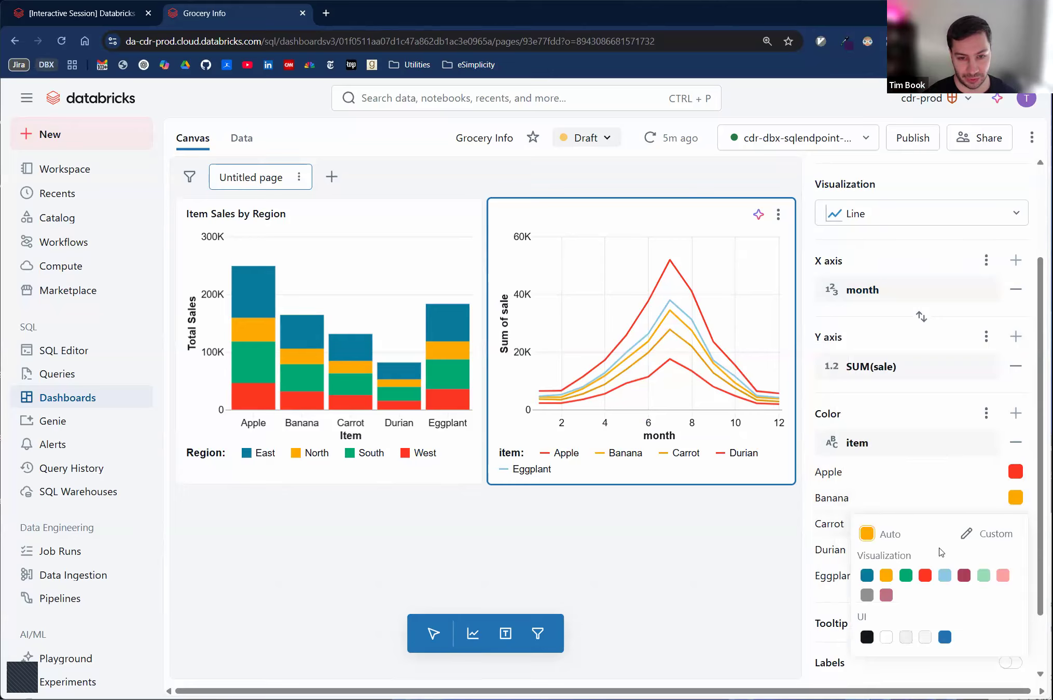
{"action": "left_click", "coordinate": [993, 534]}
{"action": "left_click_drag", "start_coordinate": [869, 408], "coordinate": [874, 408]}
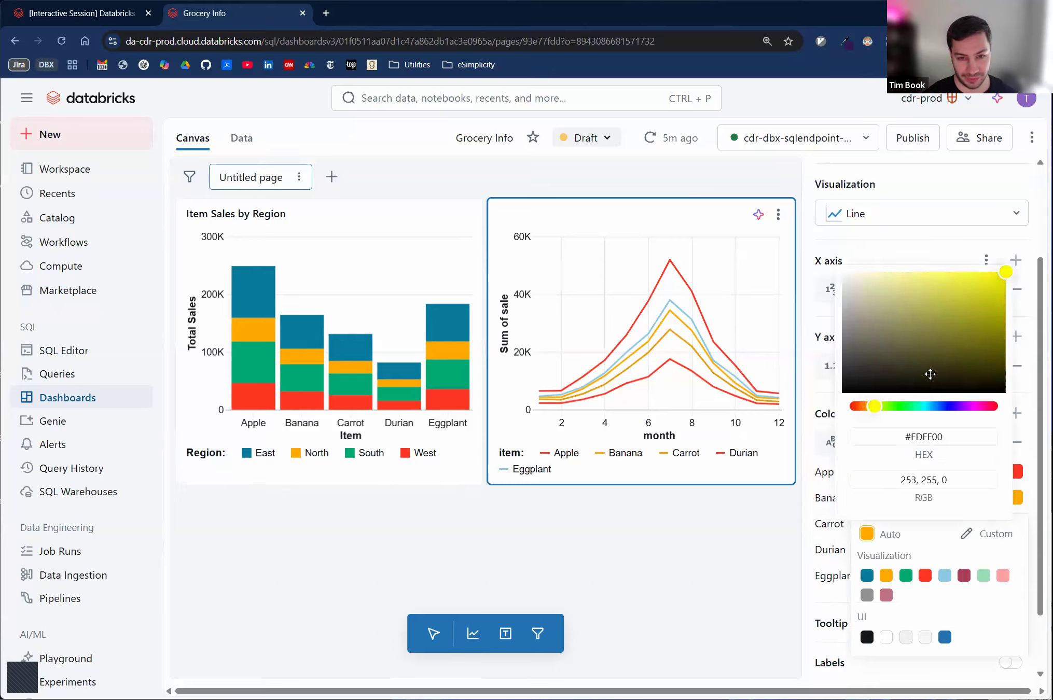
{"action": "left_click", "coordinate": [808, 518]}
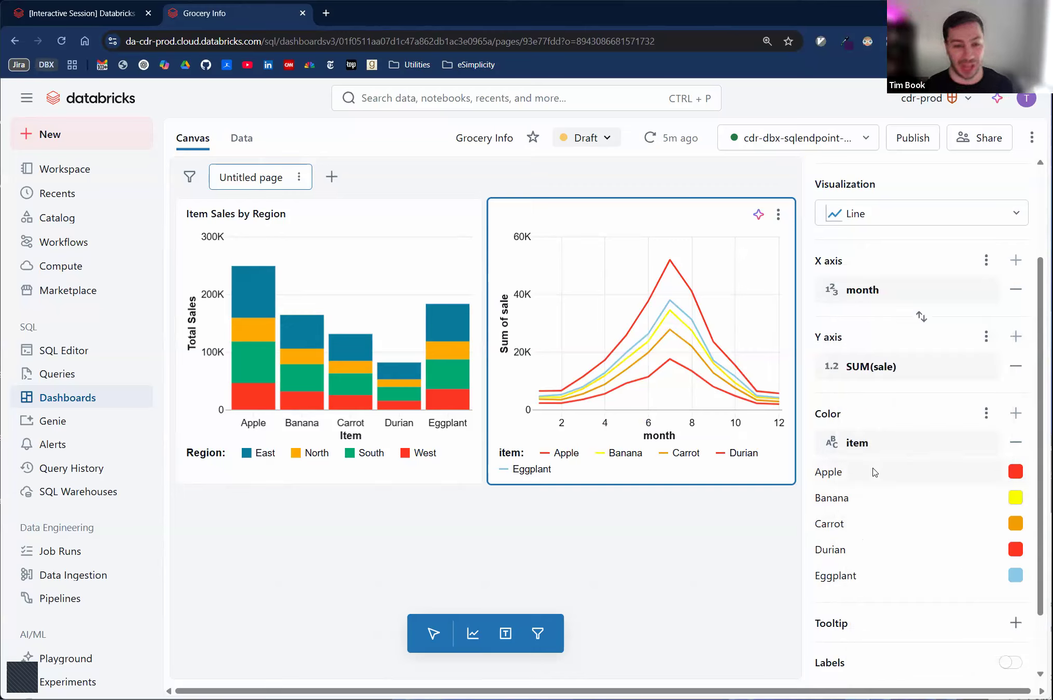
- Turn the line chart's data labels on and back off
{"action": "left_click", "coordinate": [1014, 664]}
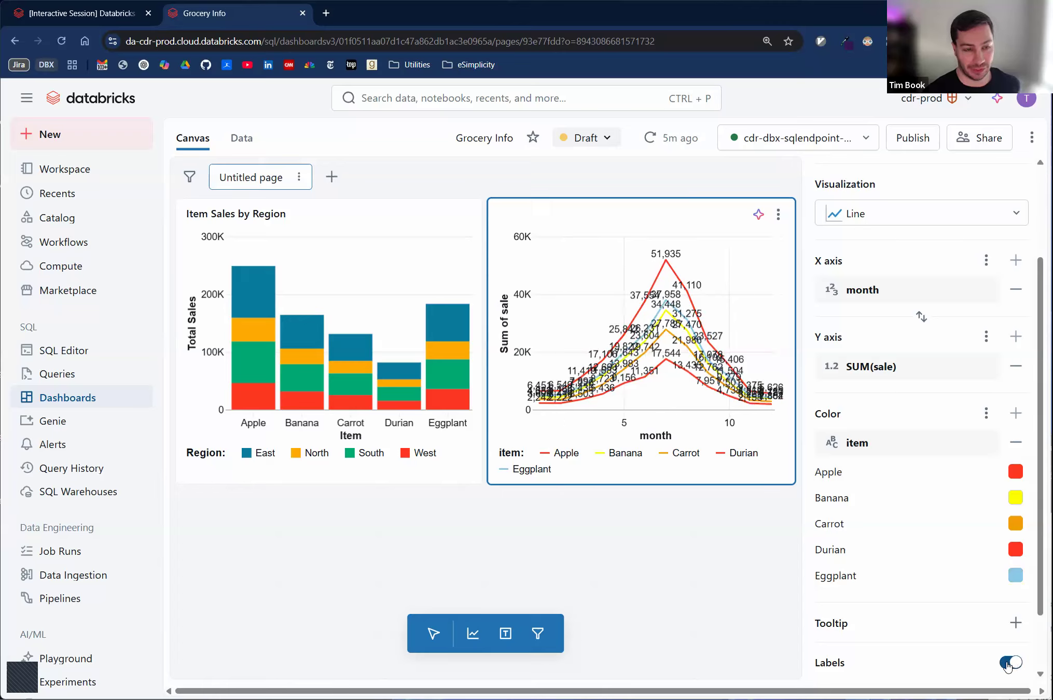
{"action": "left_click", "coordinate": [1009, 664]}
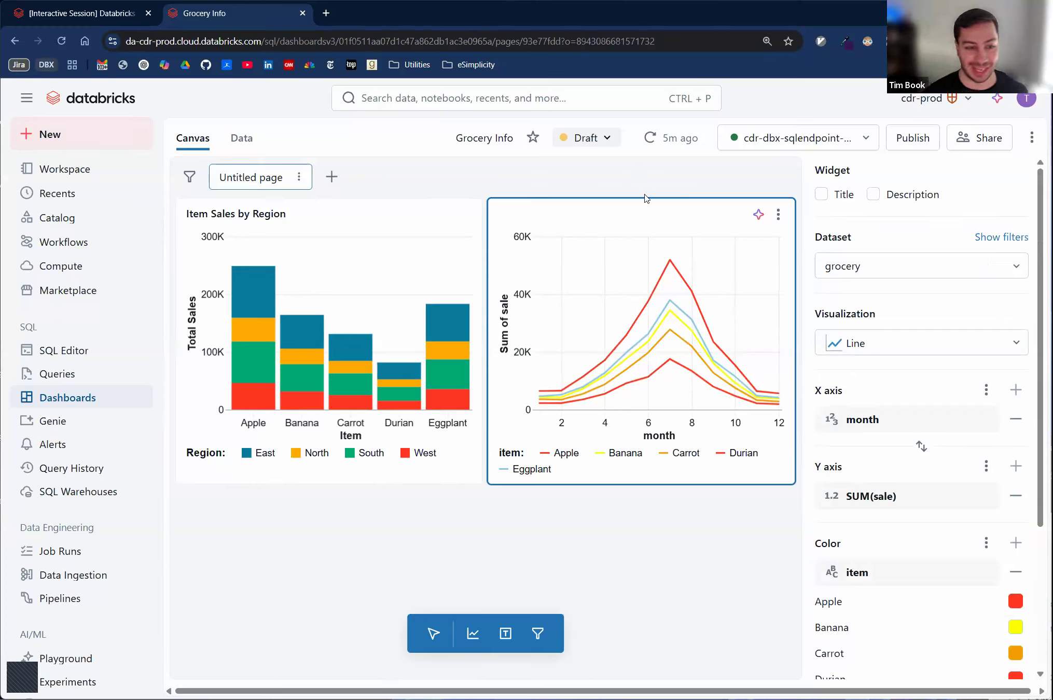
- Add a full-width text box above the two charts with the Markdown heading "# My Big Important Dashboard"
{"action": "left_click", "coordinate": [506, 639]}
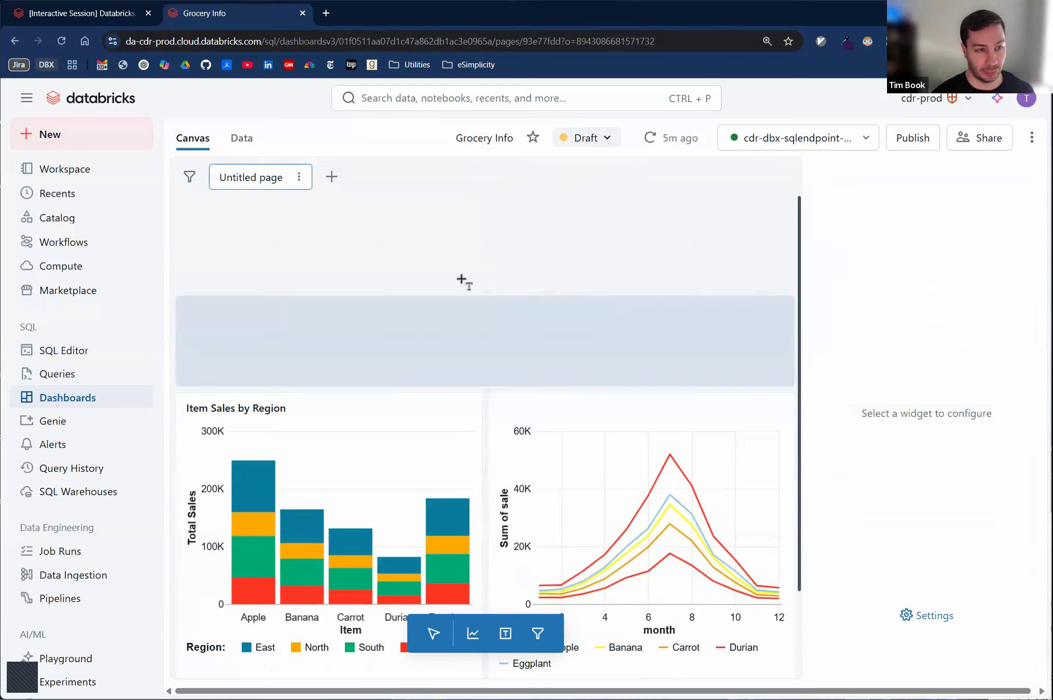
{"action": "left_click", "coordinate": [451, 223]}
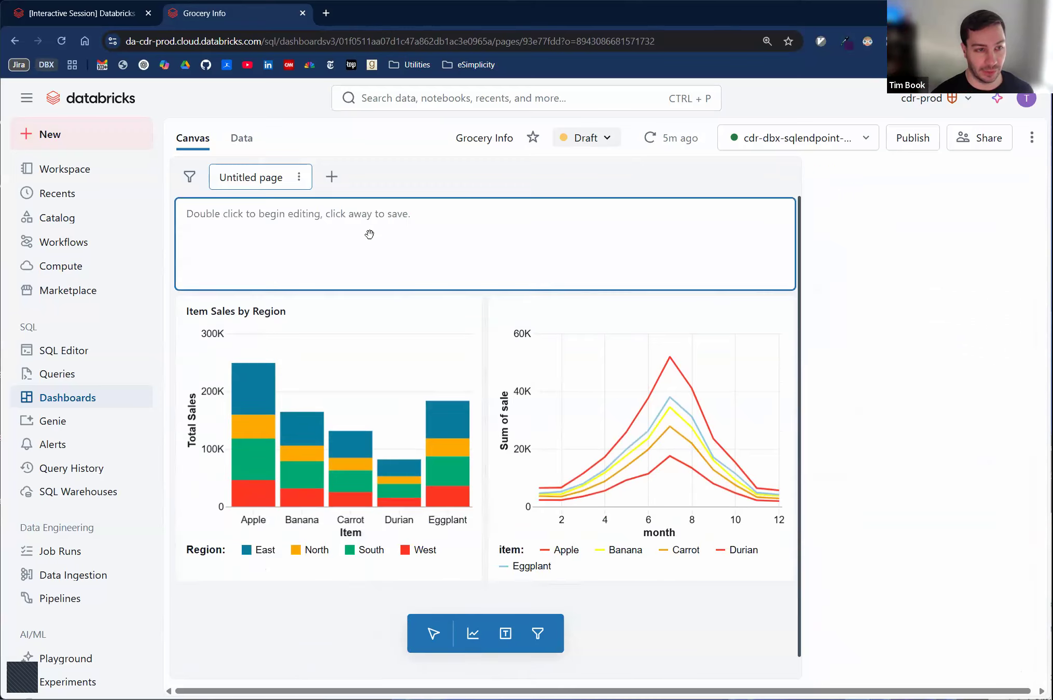
{"action": "double_click", "coordinate": [368, 226]}
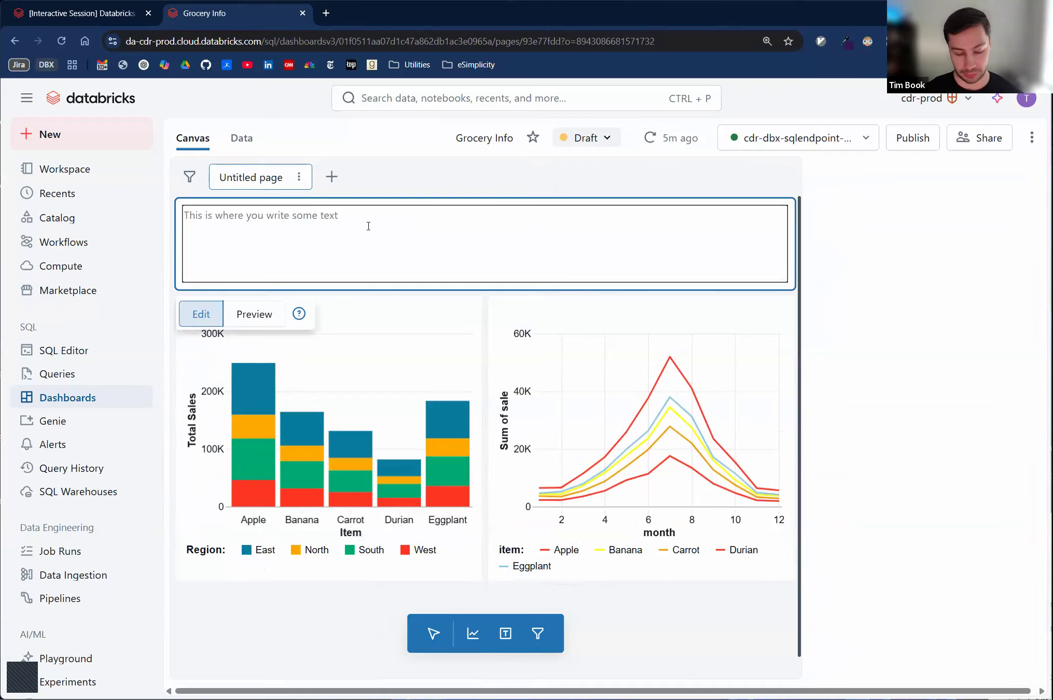
{"action": "type", "text": "#"}
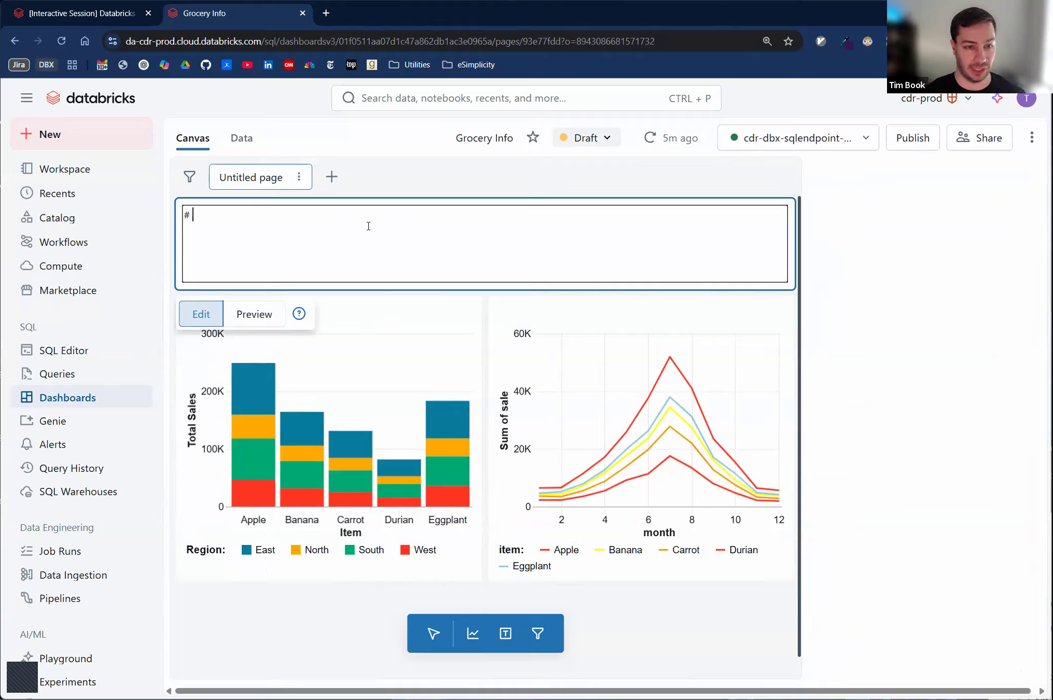
{"action": "type", "text": " My Big I"}
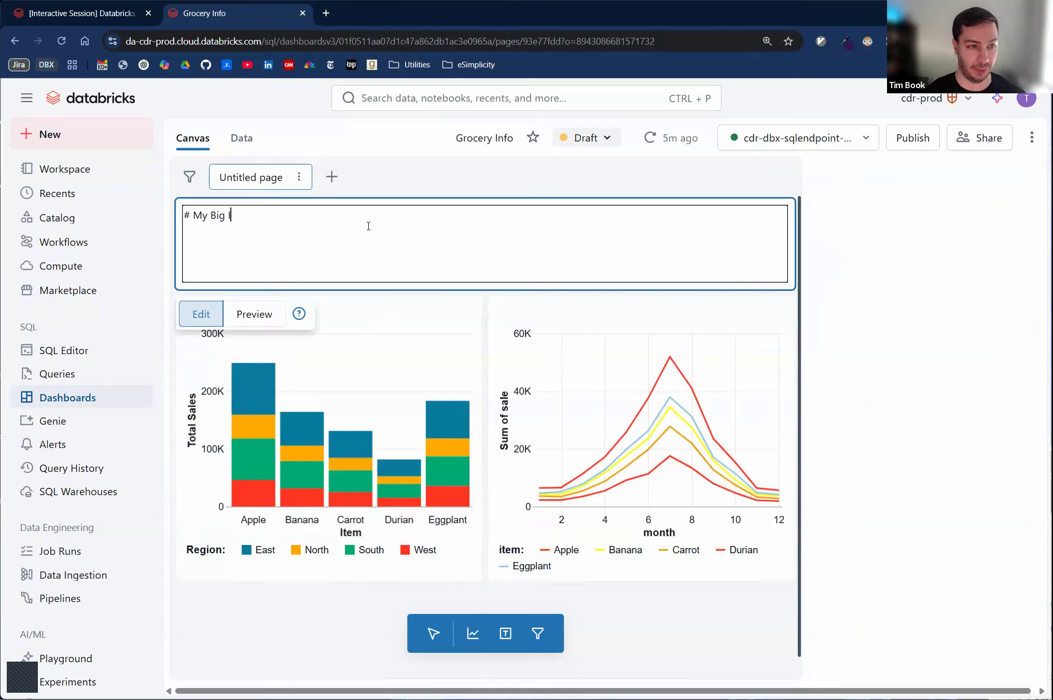
{"action": "type", "text": "mportant Dashboard"}
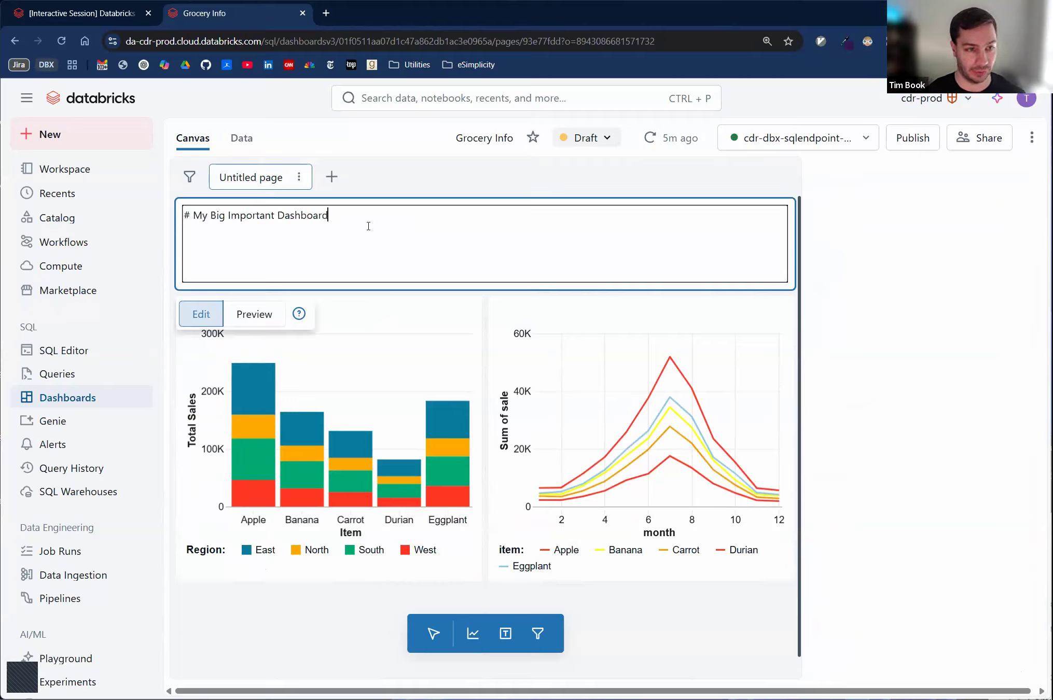
- Add the paragraph "This is a very _cool_ dashboard." below the heading and save the text box
{"action": "key", "text": "Return"}
{"action": "key", "text": "Return"}
{"action": "type", "text": "This is avery"}
{"action": "key", "text": "BackSpace"}
{"action": "key", "text": "BackSpace"}
{"action": "key", "text": "BackSpace"}
{"action": "type", "text": "ver"}
{"action": "key", "text": "BackSpace"}
{"action": "key", "text": "BackSpace"}
{"action": "key", "text": "BackSpace"}
{"action": "key", "text": "BackSpace"}
{"action": "key", "text": "BackSpace"}
{"action": "type", "text": "very _cool_ dashboard."}
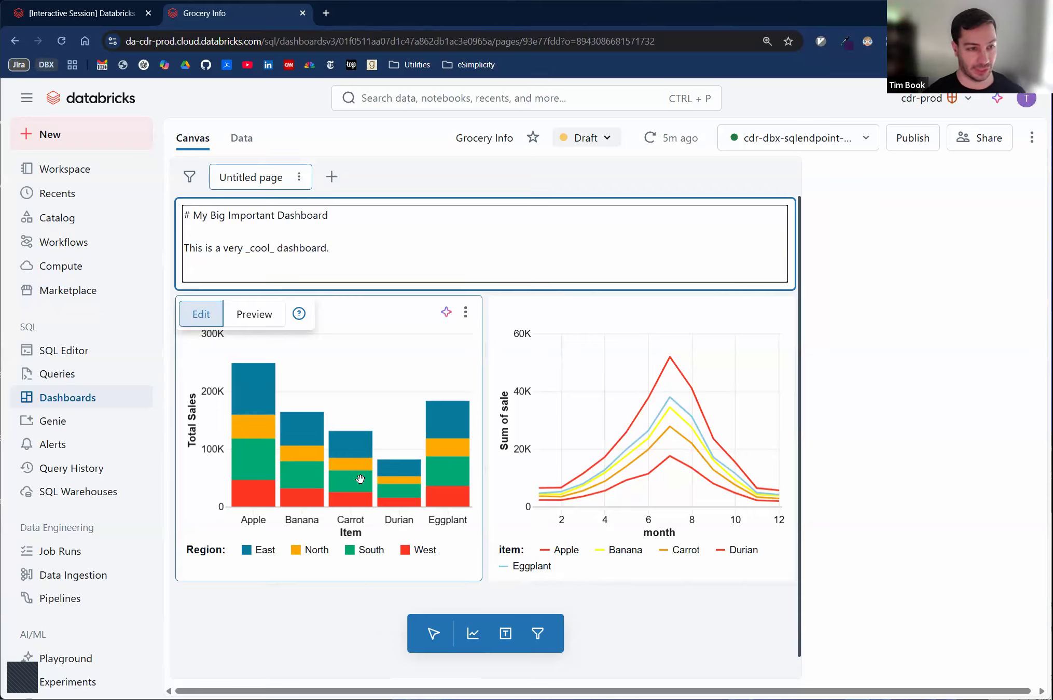
{"action": "left_click", "coordinate": [301, 602]}
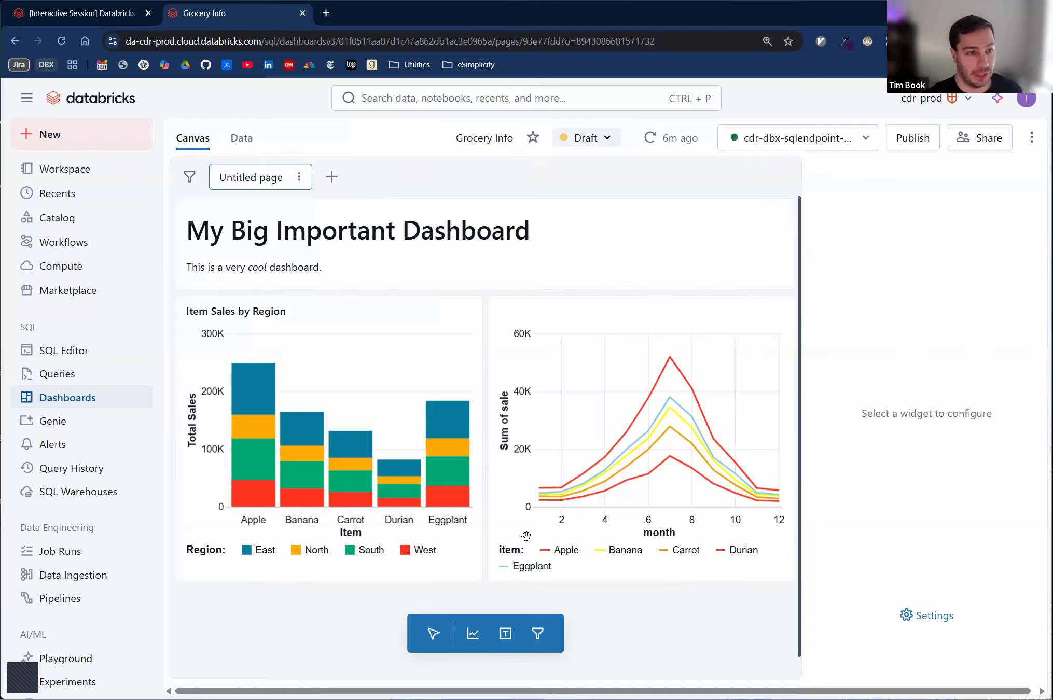
- In the interactive session notebook, run the two starter code cells under Electric Car Buying Guide, starting the terminated cluster
{"action": "left_click", "coordinate": [61, 14]}
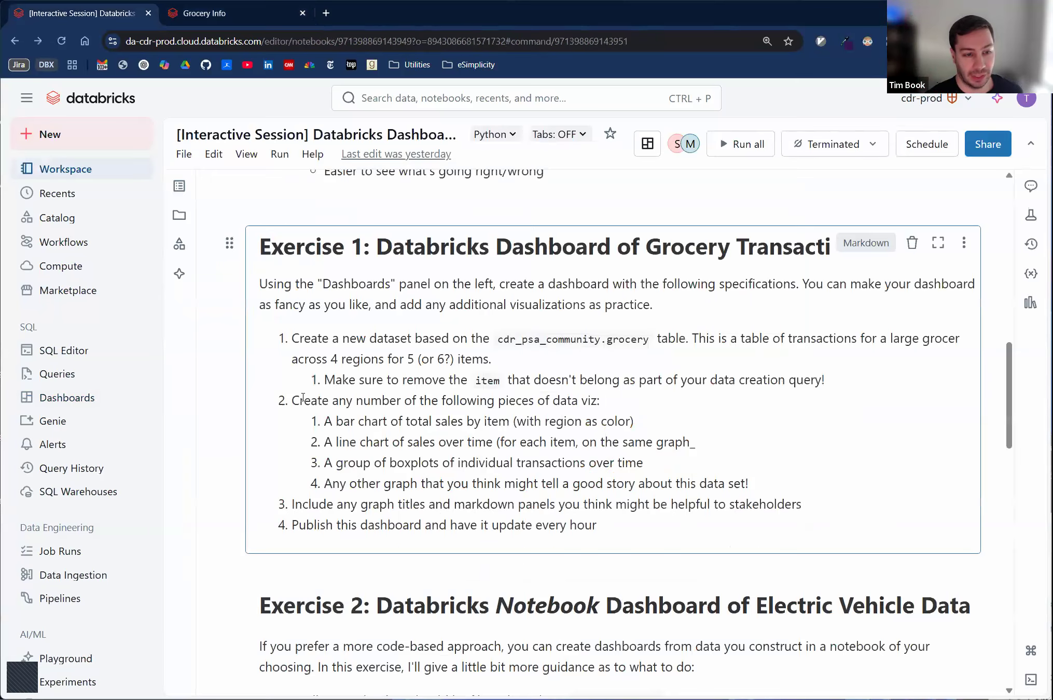
{"action": "scroll", "coordinate": [529, 567], "scroll_direction": "down", "scroll_amount": 9}
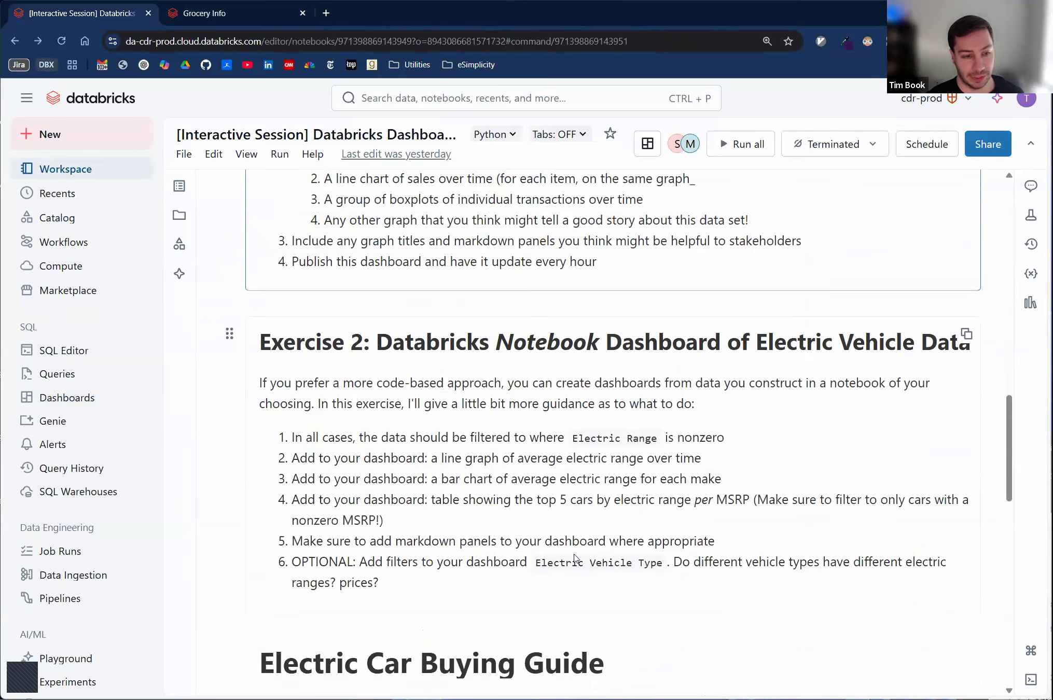
{"action": "left_click", "coordinate": [501, 601]}
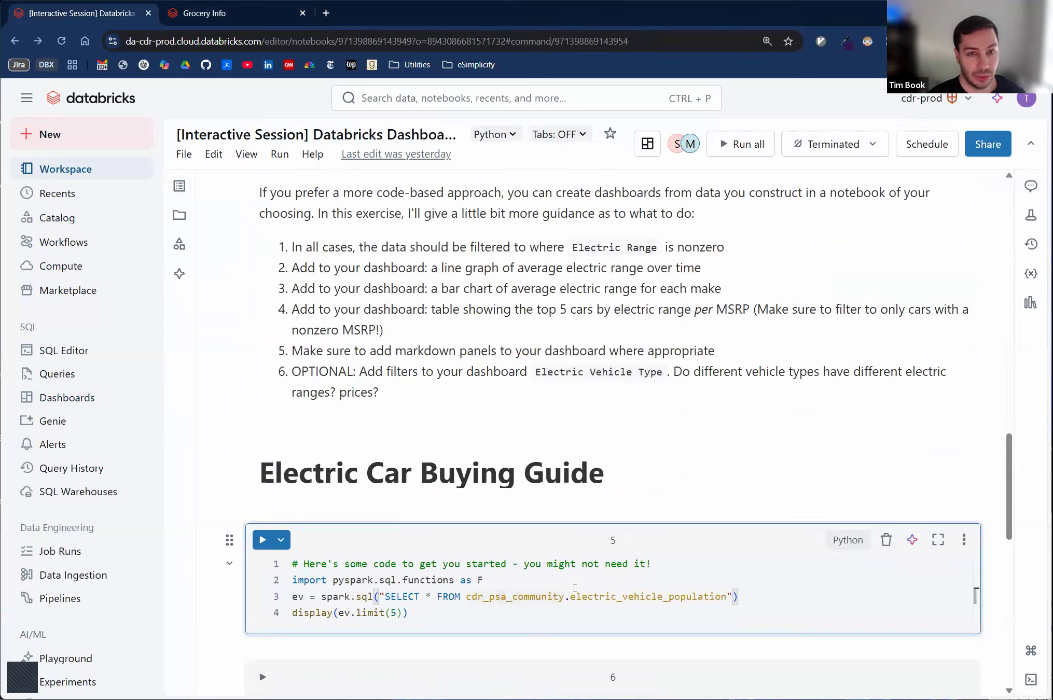
{"action": "key", "text": "shift+Return"}
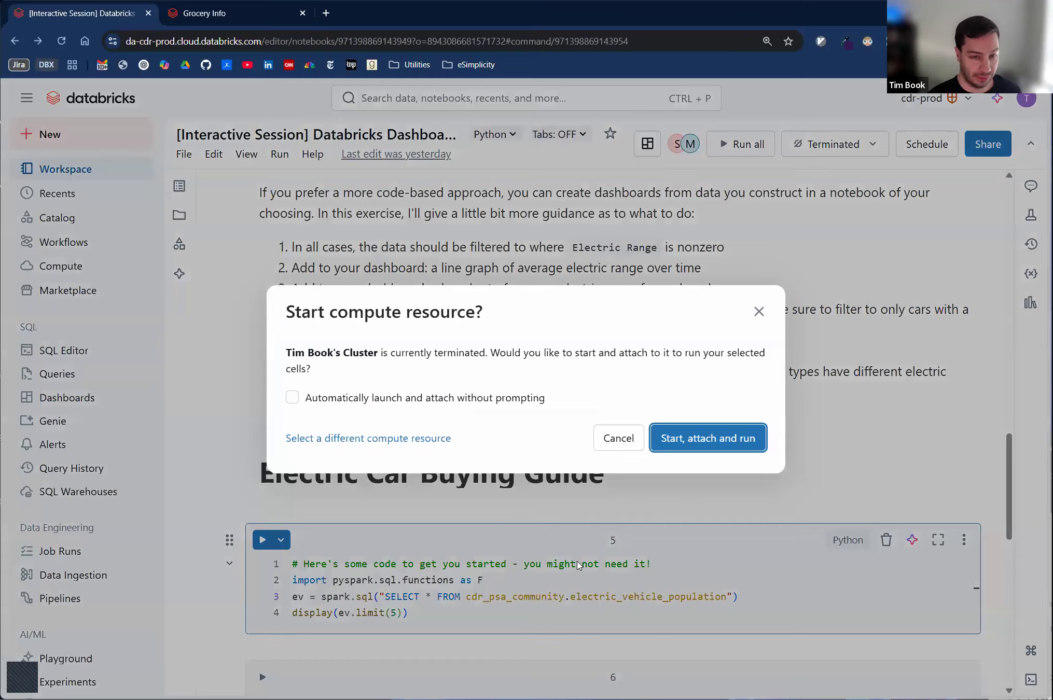
{"action": "key", "text": "Escape"}
{"action": "key", "text": "shift+Return"}
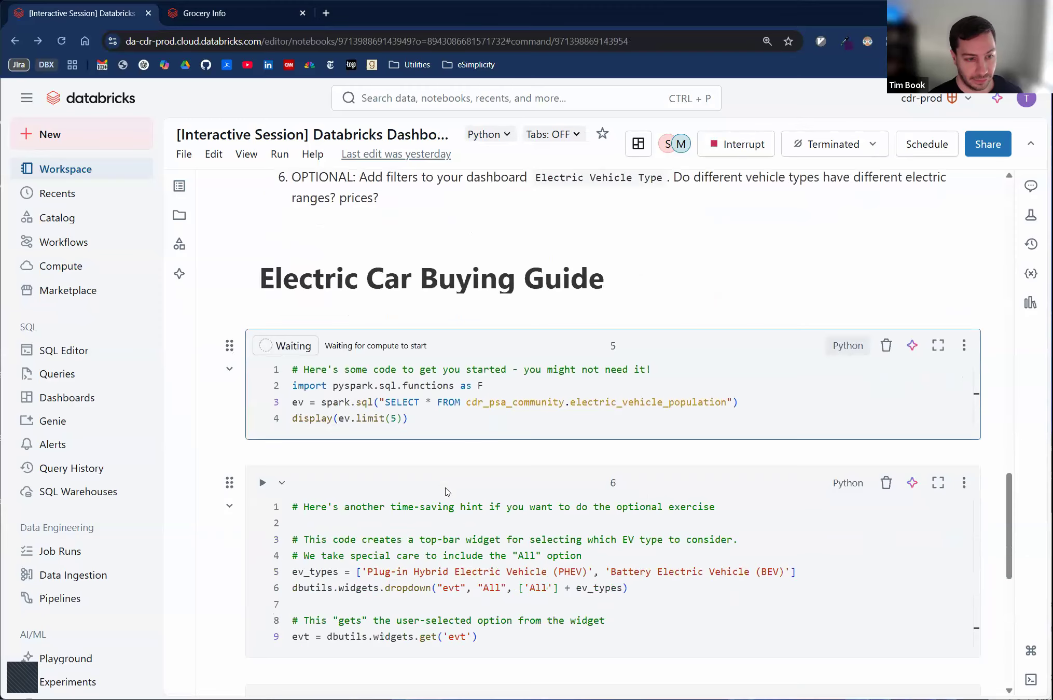
{"action": "key", "text": "shift+Return"}
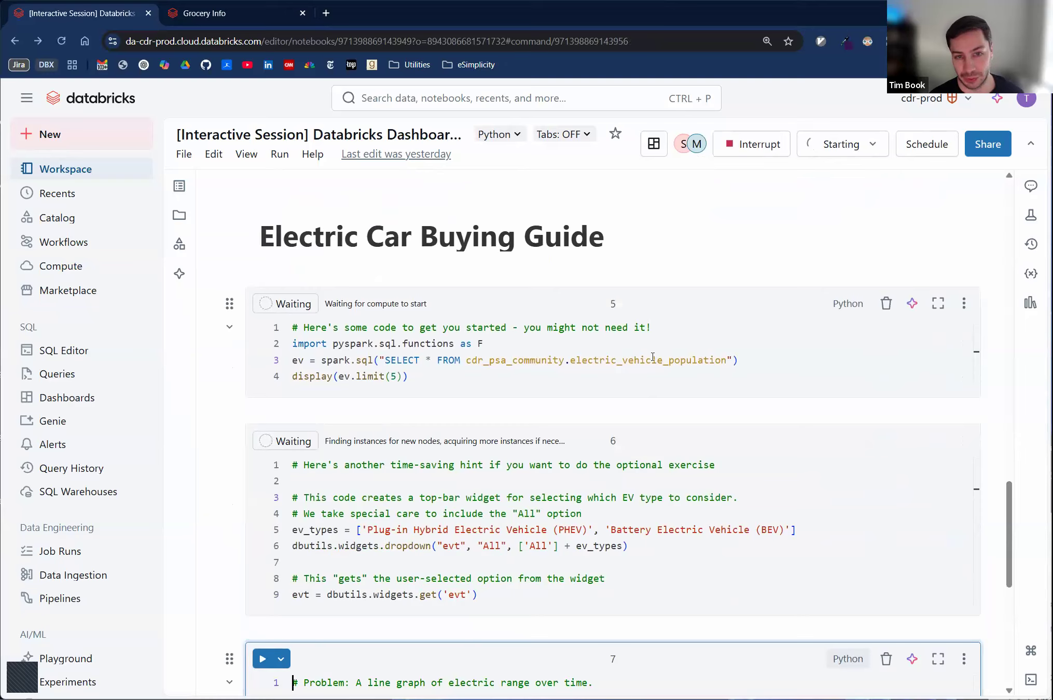
- Examine the starter cells' code that loads the electric vehicle data, builds the evt dropdown widget and reads its selection
{"action": "left_click", "coordinate": [597, 389]}
{"action": "scroll", "coordinate": [577, 381], "scroll_direction": "down", "scroll_amount": 1}
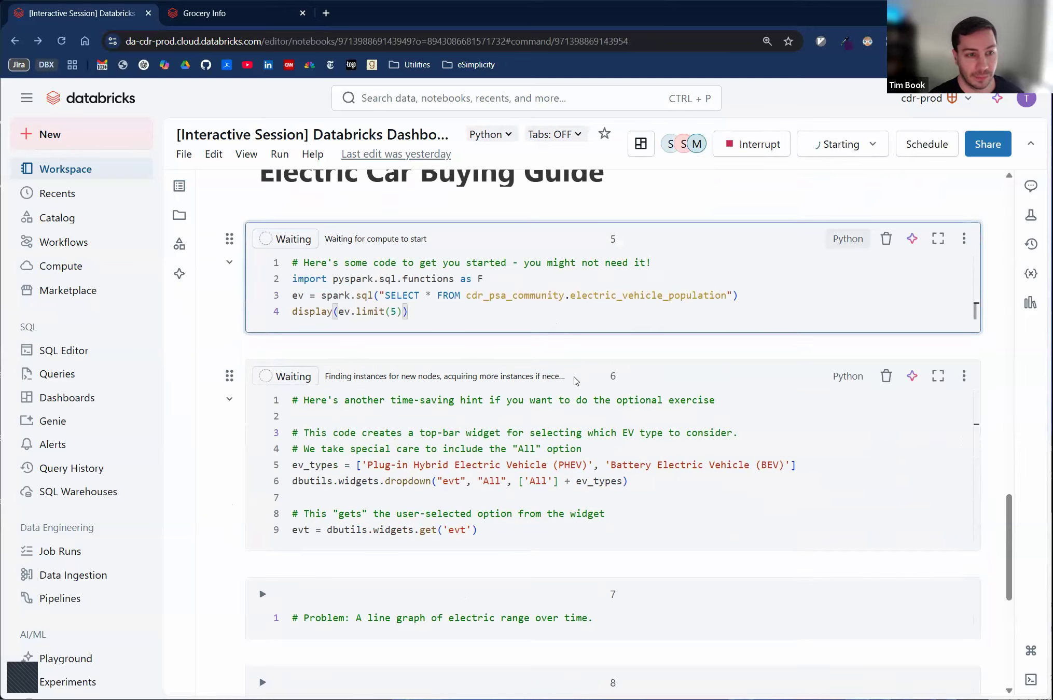
{"action": "left_click", "coordinate": [511, 417]}
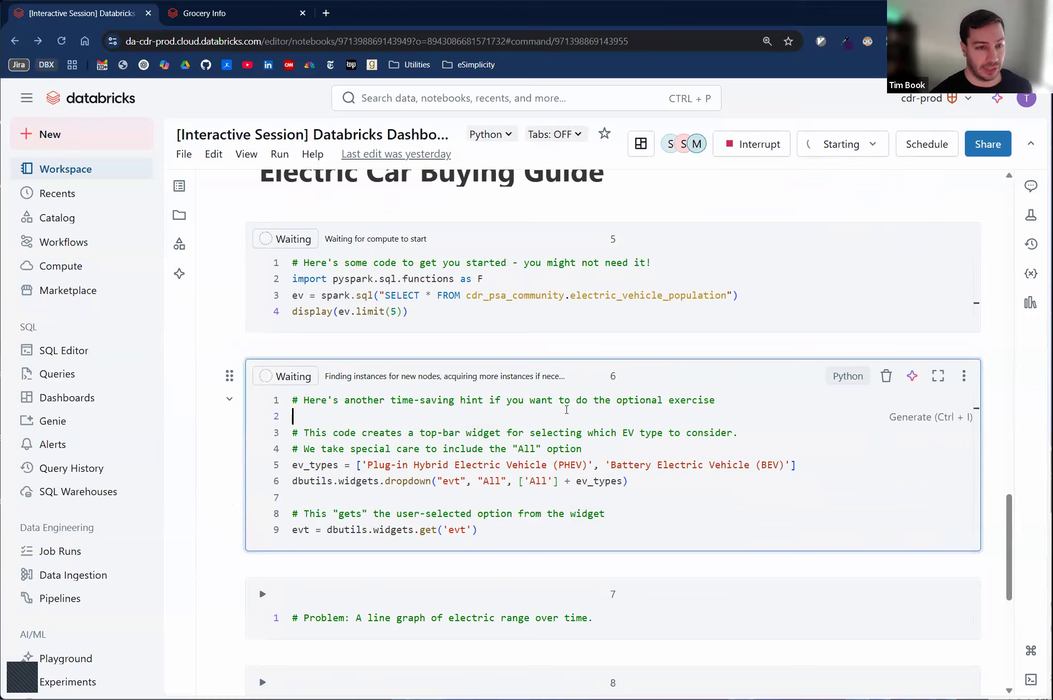
{"action": "left_click_drag", "start_coordinate": [293, 467], "coordinate": [808, 468]}
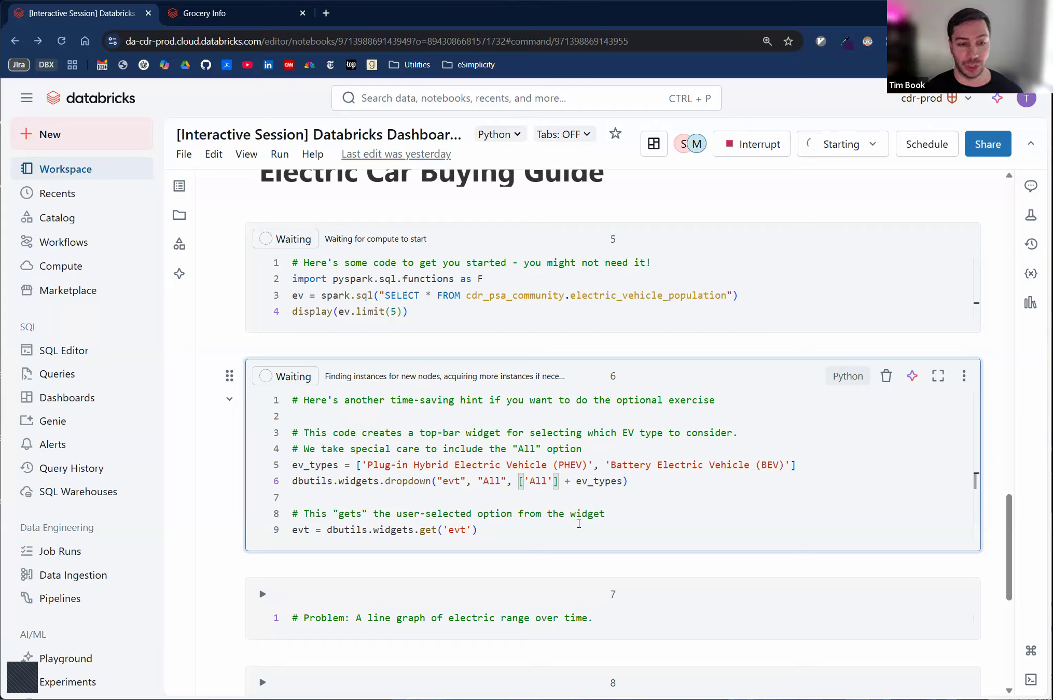
{"action": "left_click_drag", "start_coordinate": [481, 529], "coordinate": [438, 530]}
{"action": "left_click", "coordinate": [515, 538]}
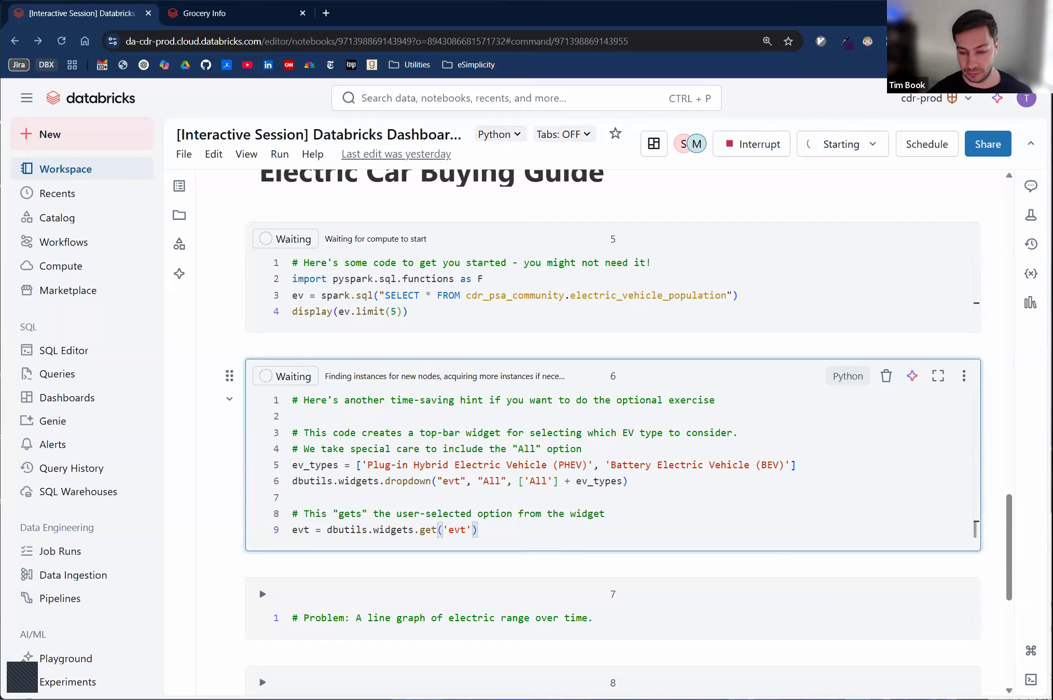
- Paste code into the line graph cell that displays electric_vehicle_population rows with Electric Range > 0, filtered by evt unless 'All', and run it
{"action": "key", "text": "alt+Tab"}
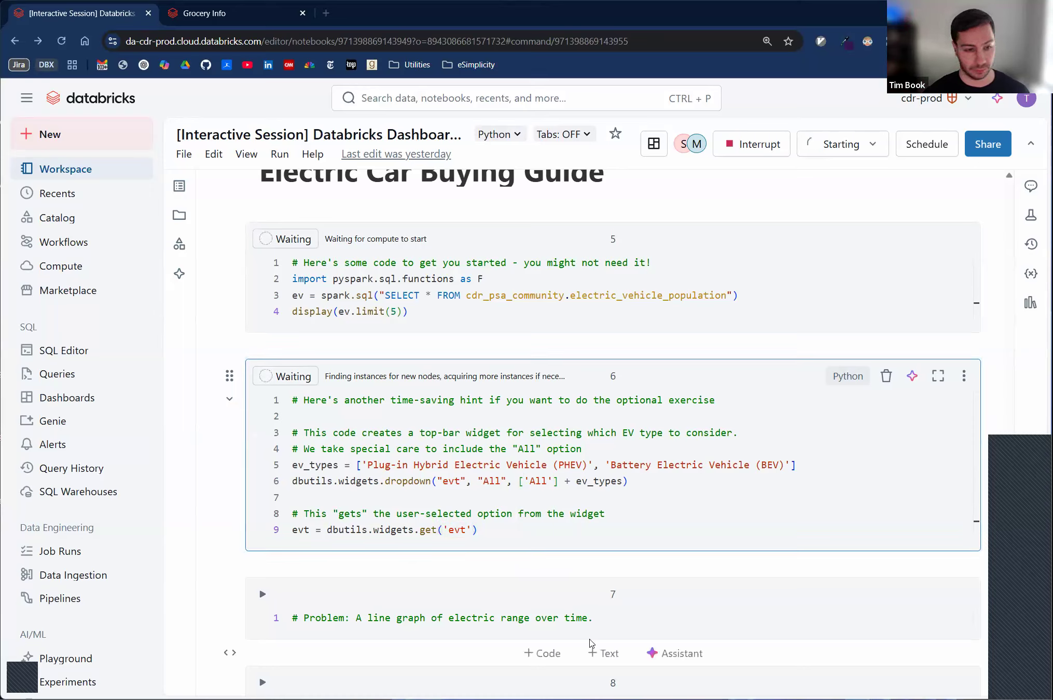
{"action": "left_click", "coordinate": [672, 660]}
{"action": "key", "text": "Return"}
{"action": "type", "text": "query = \"SELECT * FROM cdr_psa_community.electric_vehicle_population WHERE `Electric Range` > 0\" if evt != 'All':     query += f\" AND `Electric Vehicle Type` = '{evt}'\"  display(spark.sql(query))"}
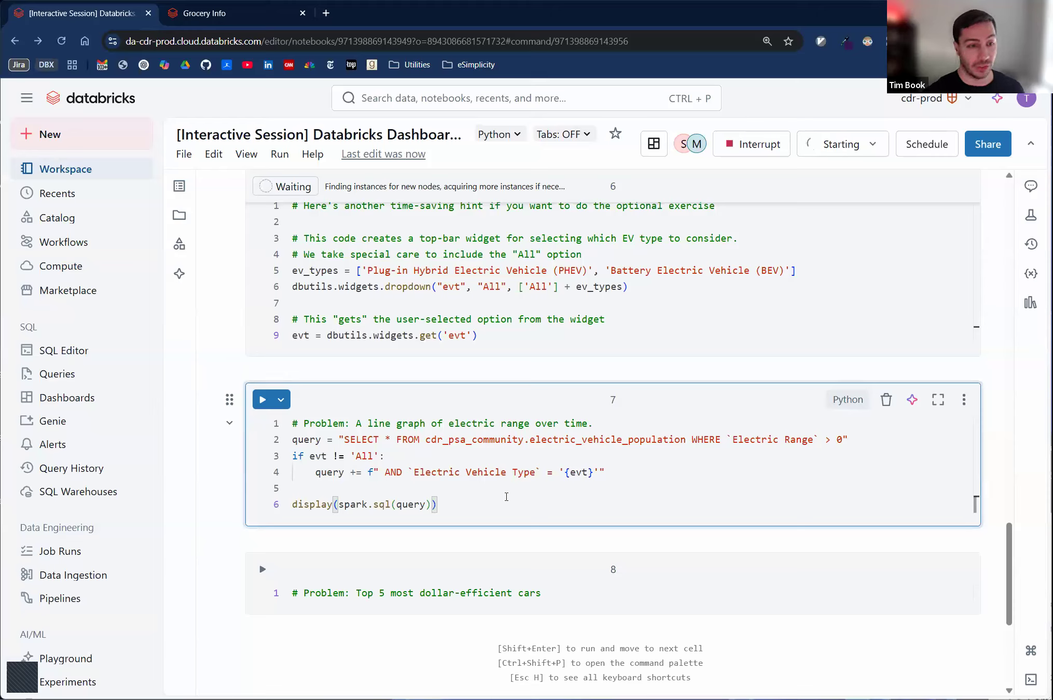
{"action": "key", "text": "shift+Return"}
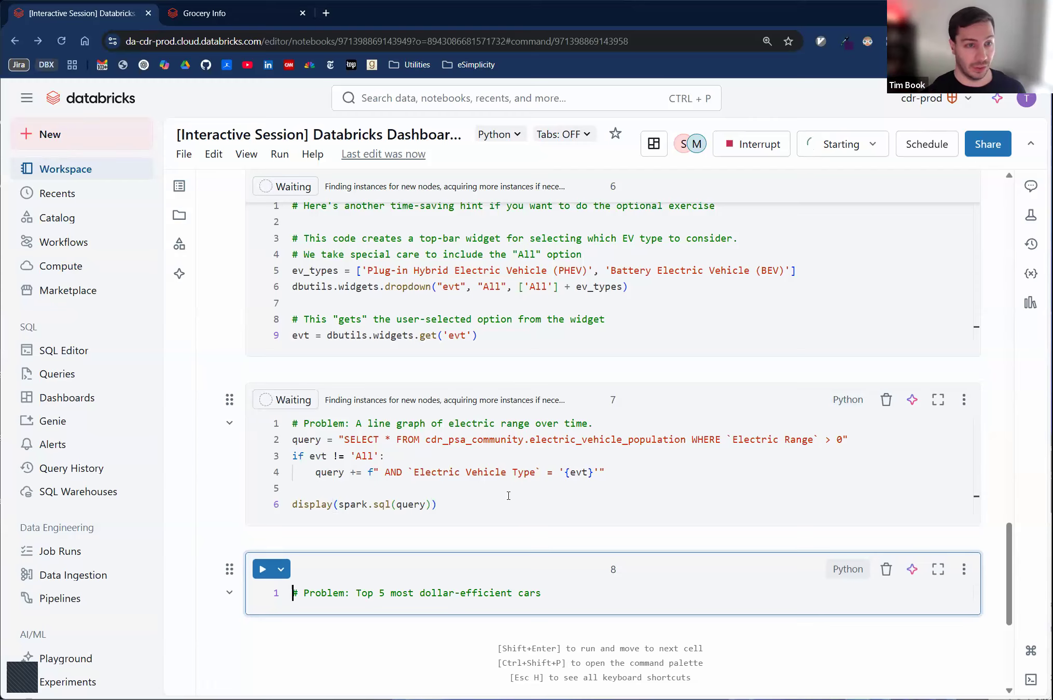
{"action": "scroll", "coordinate": [571, 423], "scroll_direction": "up", "scroll_amount": 3}
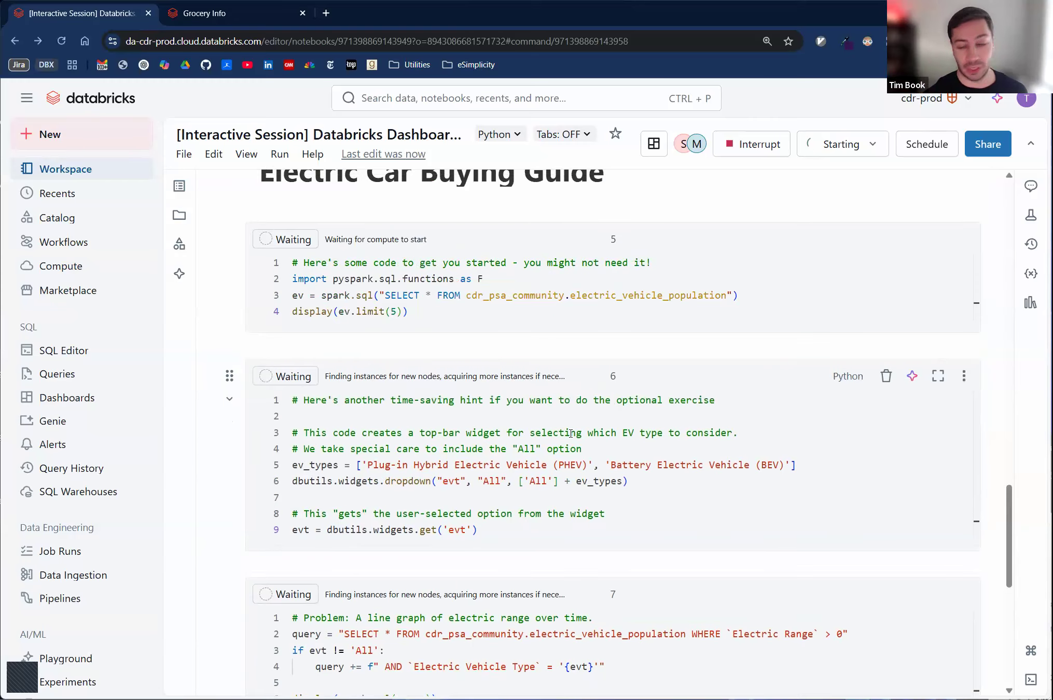
{"action": "scroll", "coordinate": [570, 434], "scroll_direction": "down", "scroll_amount": 1}
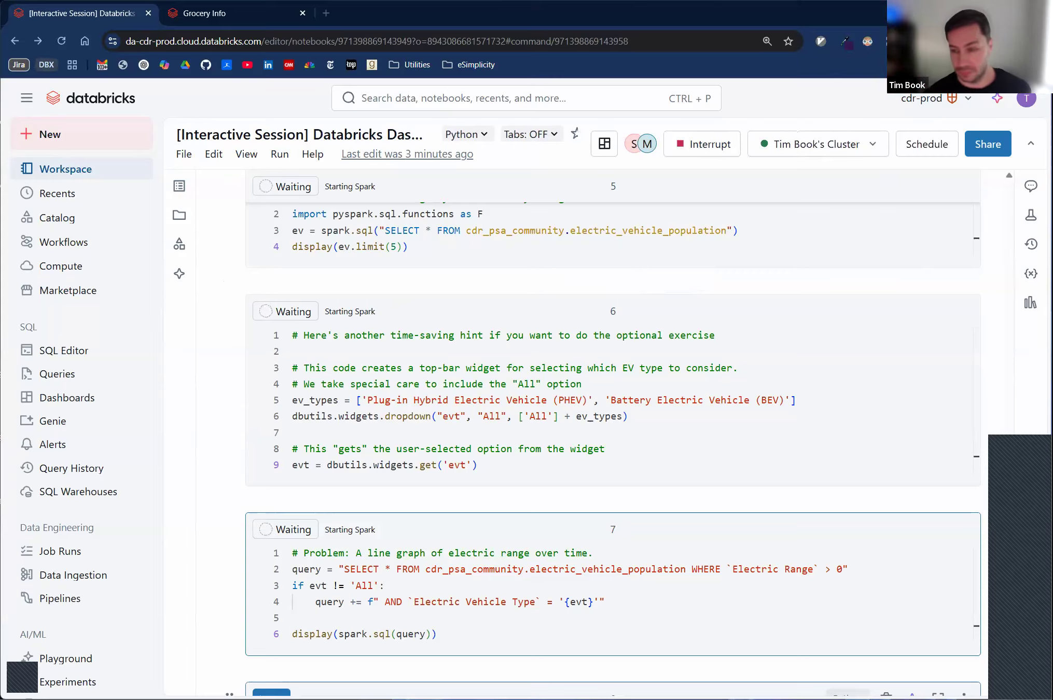
{"action": "left_click", "coordinate": [529, 416]}
{"action": "scroll", "coordinate": [492, 416], "scroll_direction": "down", "scroll_amount": 4}
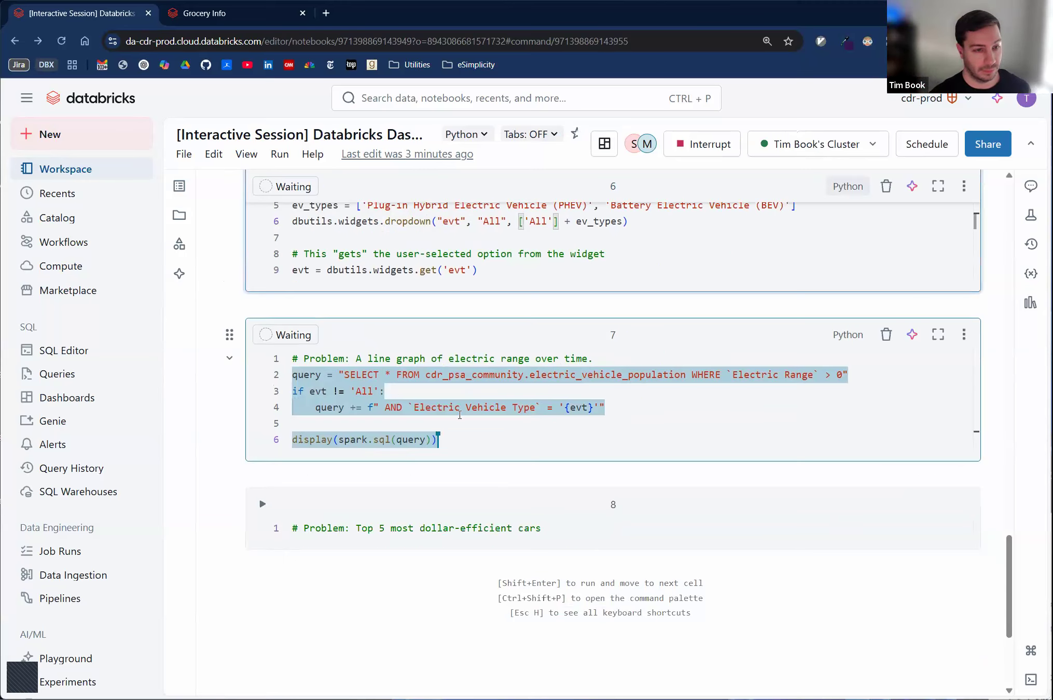
{"action": "mouse_move", "coordinate": [648, 145]}
{"action": "scroll", "coordinate": [591, 396], "scroll_direction": "up", "scroll_amount": 3}
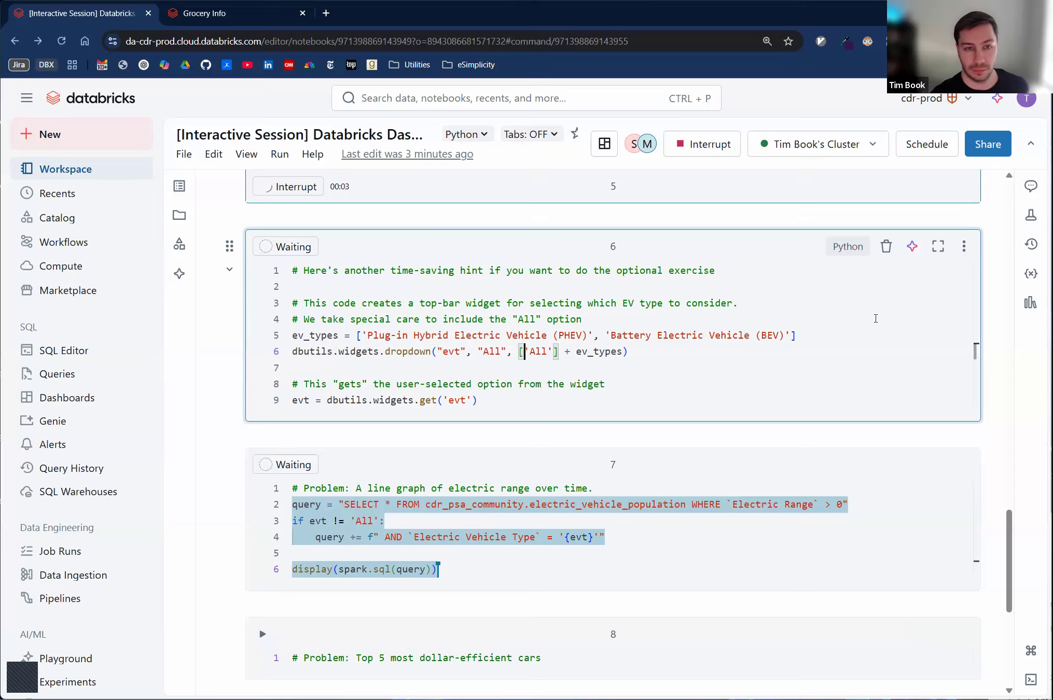
{"action": "left_click", "coordinate": [486, 351]}
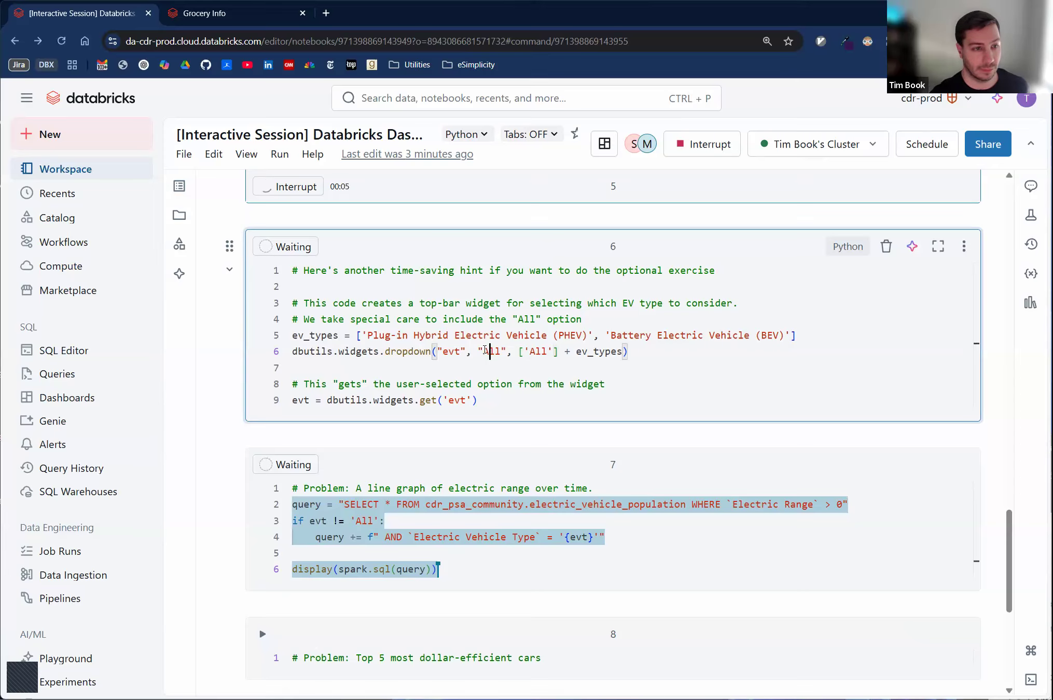
{"action": "scroll", "coordinate": [486, 351], "scroll_direction": "up", "scroll_amount": 5}
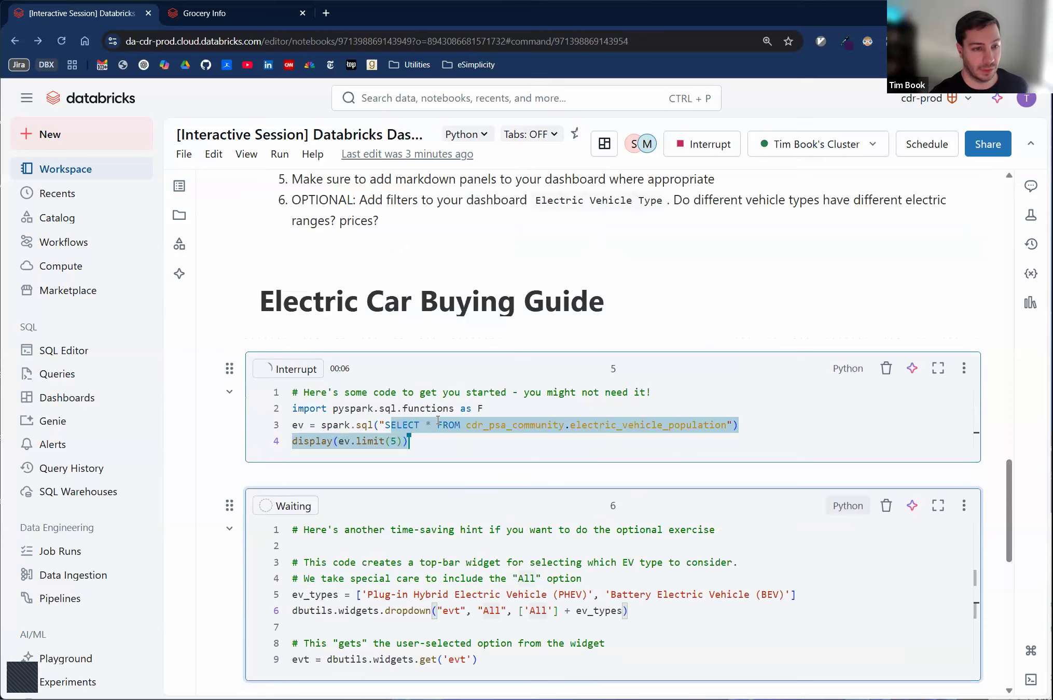
{"action": "left_click_drag", "start_coordinate": [439, 421], "coordinate": [292, 392]}
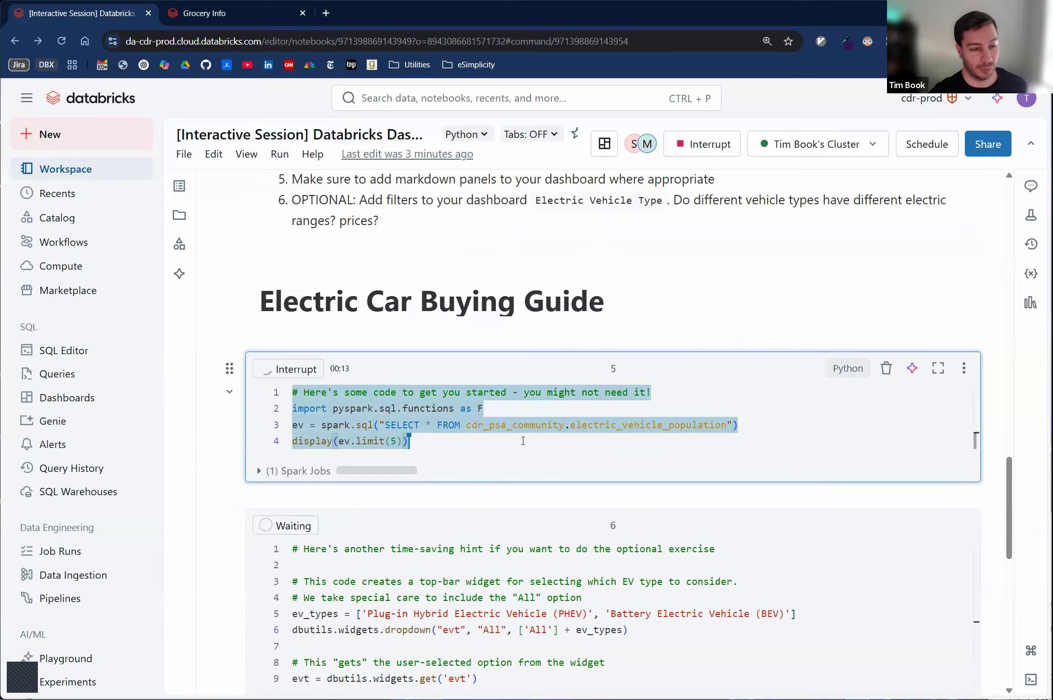
{"action": "scroll", "coordinate": [523, 446], "scroll_direction": "down", "scroll_amount": 5}
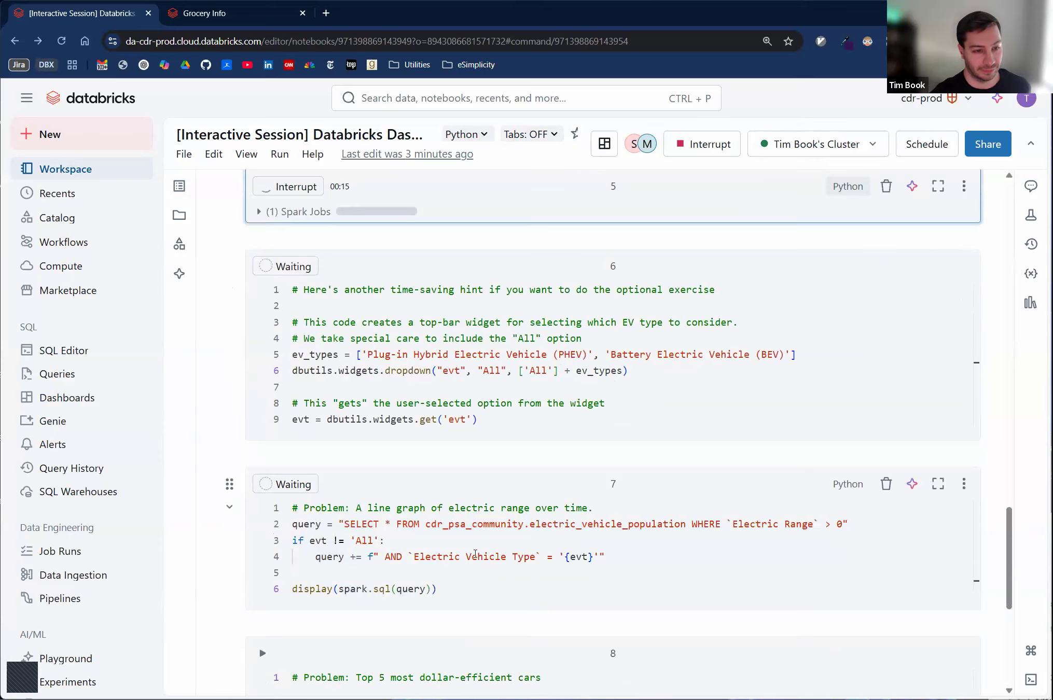
{"action": "left_click", "coordinate": [475, 555]}
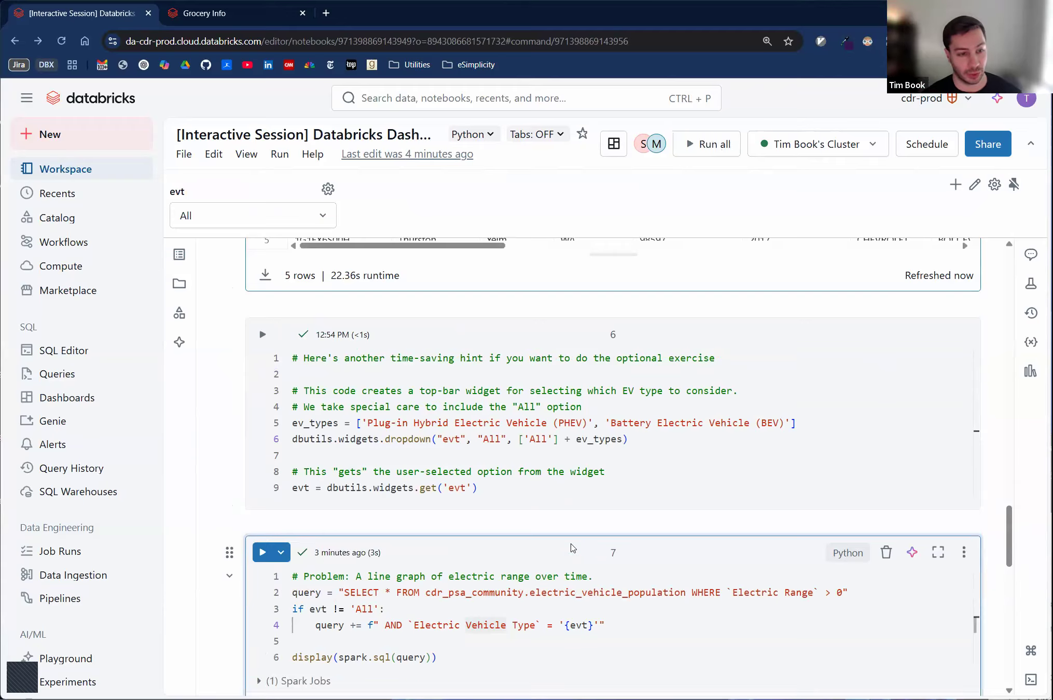
- View the Charge Range over Time chart in the line graph cell's output and check its options for adding it to a notebook dashboard
{"action": "scroll", "coordinate": [518, 508], "scroll_direction": "down", "scroll_amount": 5}
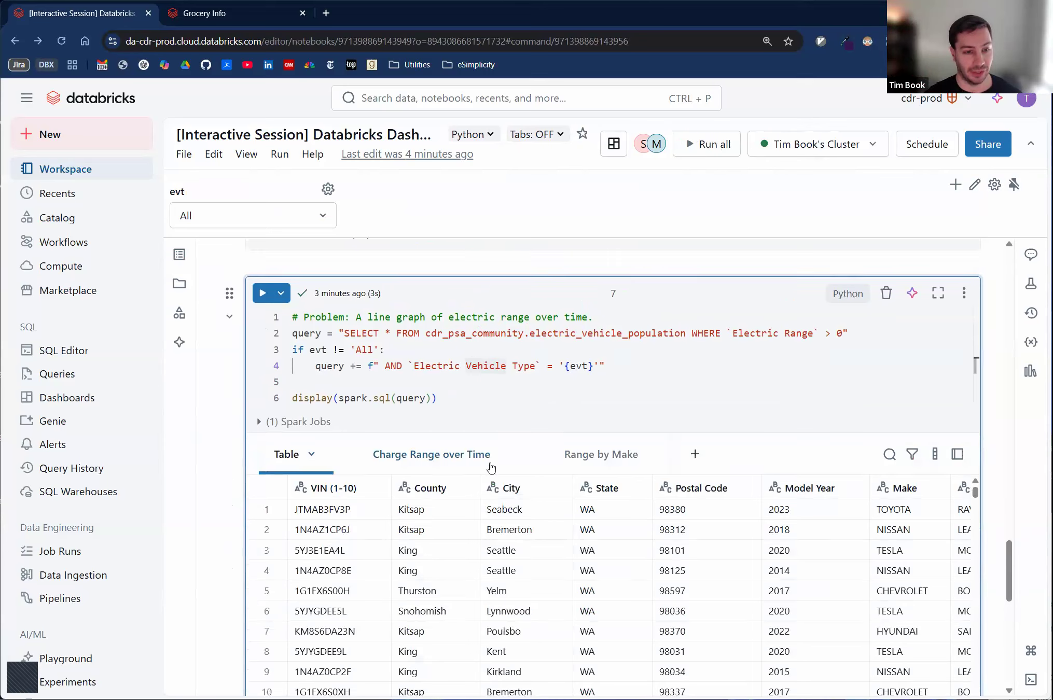
{"action": "left_click", "coordinate": [404, 456]}
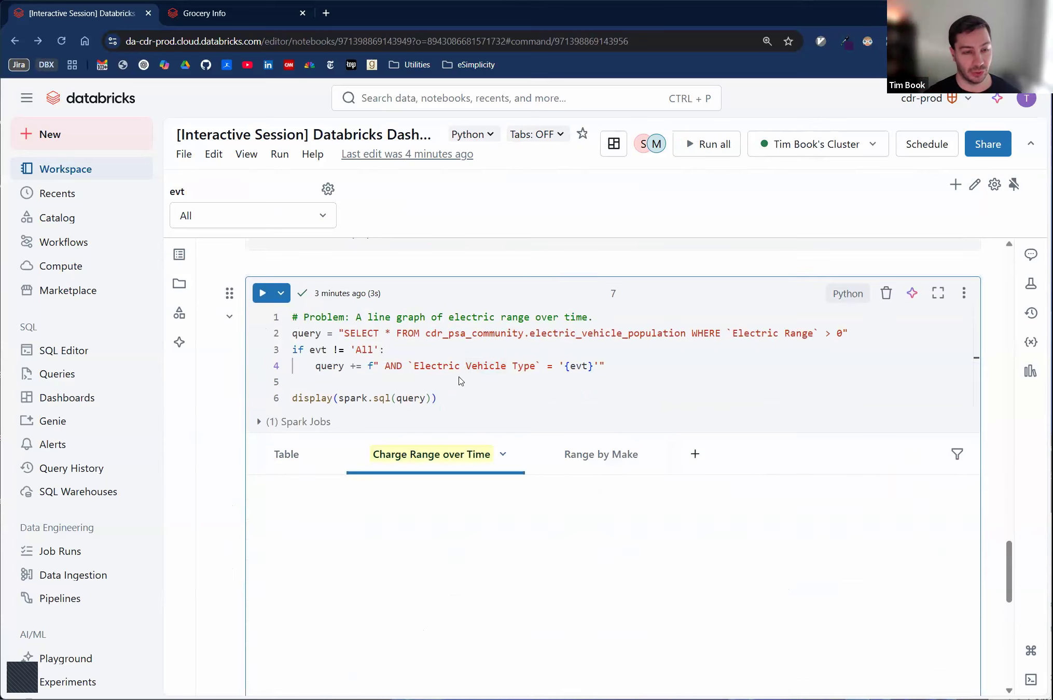
{"action": "scroll", "coordinate": [460, 384], "scroll_direction": "down", "scroll_amount": 1}
{"action": "scroll", "coordinate": [430, 389], "scroll_direction": "down", "scroll_amount": 2}
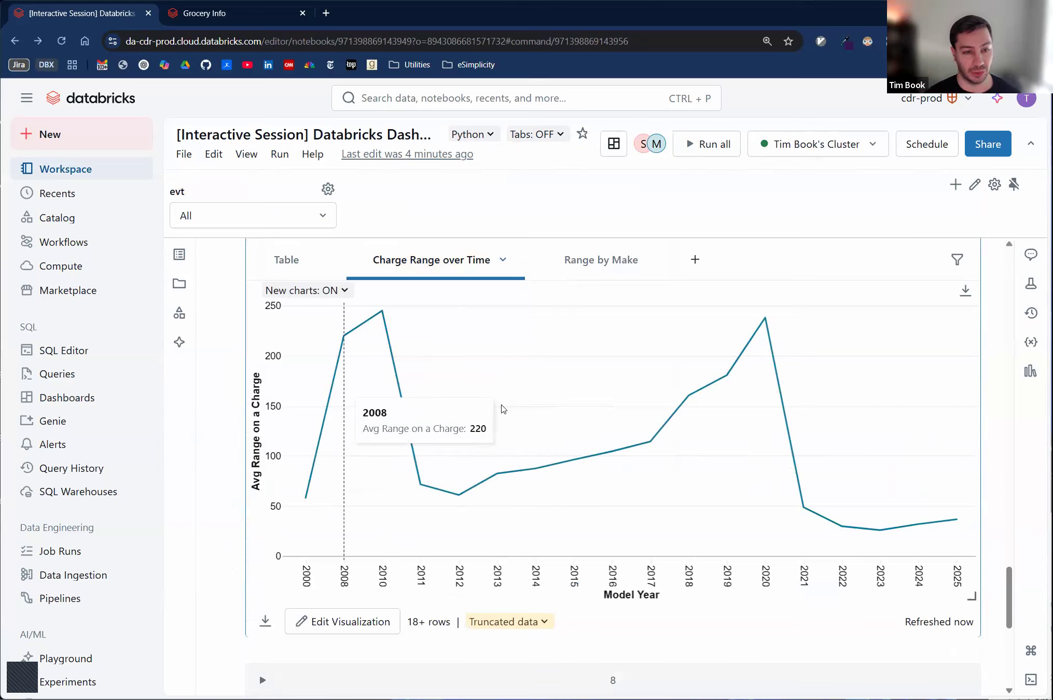
{"action": "scroll", "coordinate": [498, 404], "scroll_direction": "up", "scroll_amount": 1}
{"action": "scroll", "coordinate": [501, 405], "scroll_direction": "up", "scroll_amount": 4}
{"action": "scroll", "coordinate": [499, 404], "scroll_direction": "down", "scroll_amount": 1}
{"action": "scroll", "coordinate": [499, 403], "scroll_direction": "down", "scroll_amount": 2}
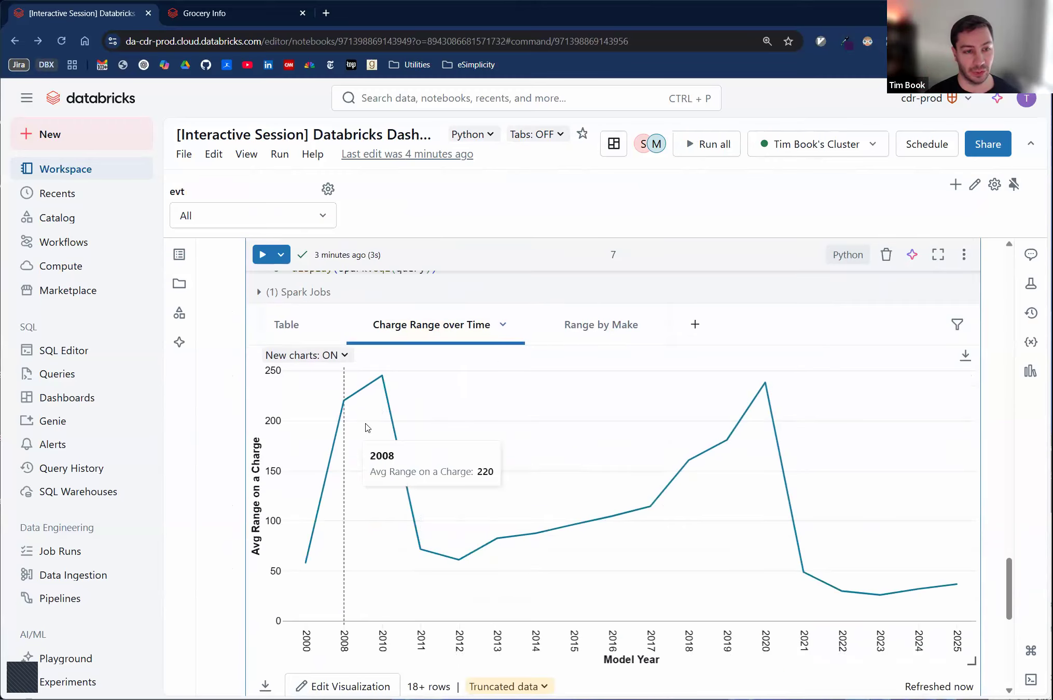
{"action": "left_click", "coordinate": [503, 326]}
{"action": "mouse_move", "coordinate": [540, 483]}
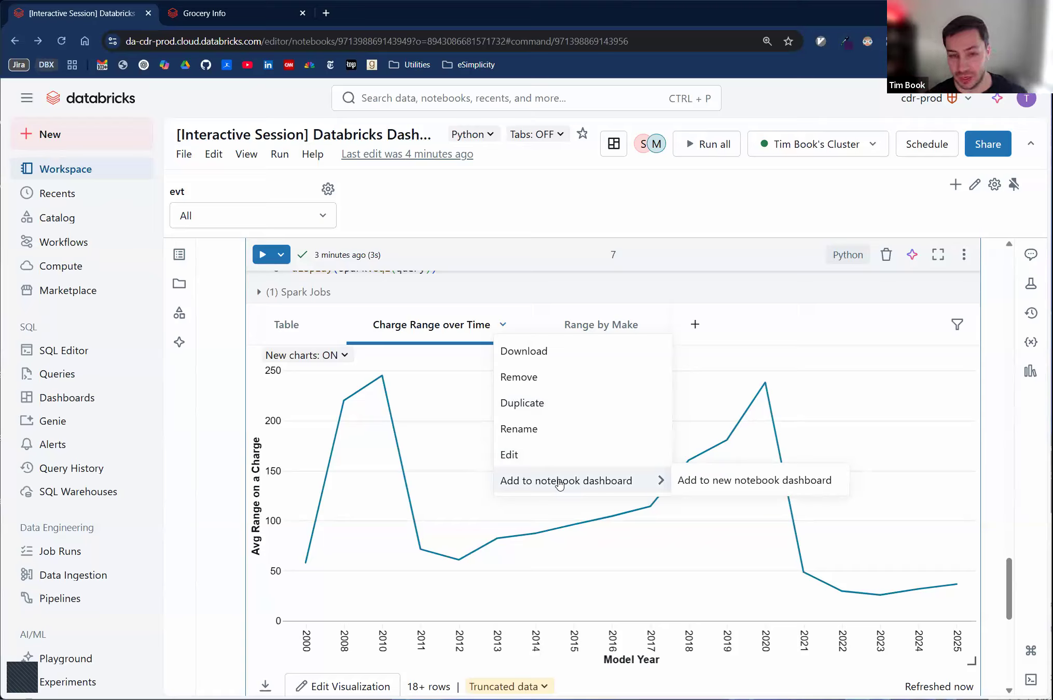
{"action": "left_click", "coordinate": [467, 291]}
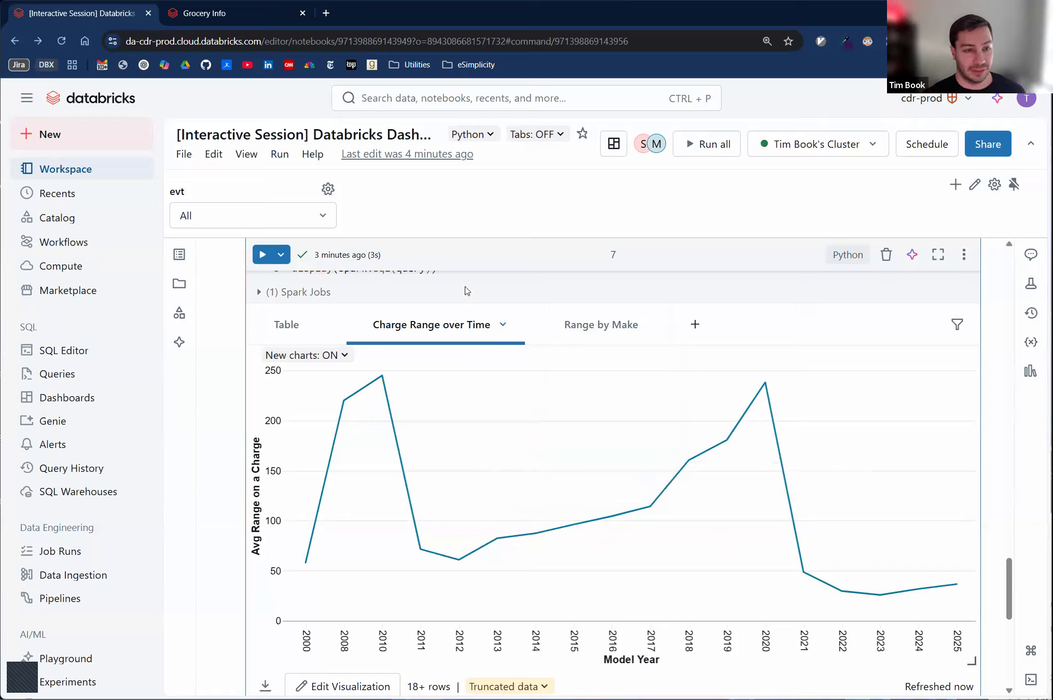